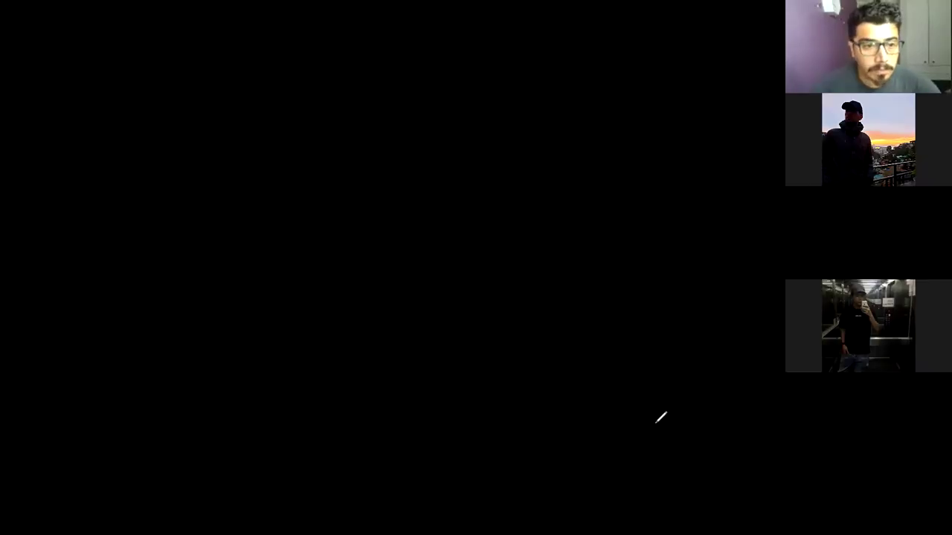
# Enter a bold, centred A in cell A2 and narrow column A
pyautogui.write('A')
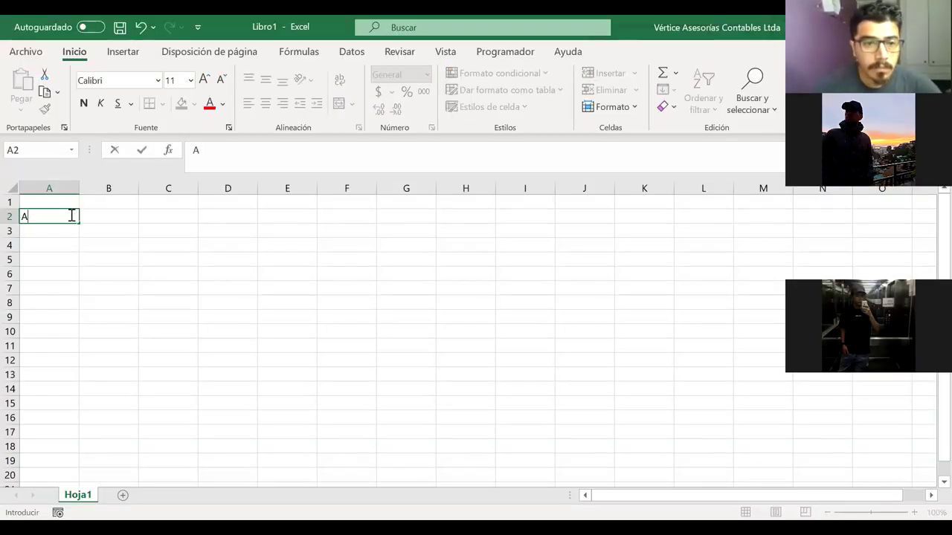
pyautogui.press('F2')
pyautogui.click(84, 103)
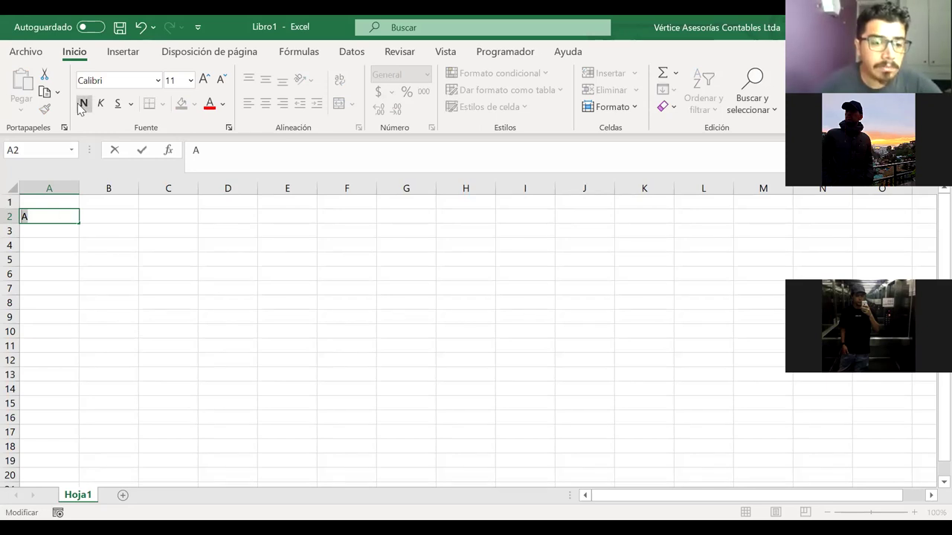
pyautogui.click(90, 255)
pyautogui.click(47, 215)
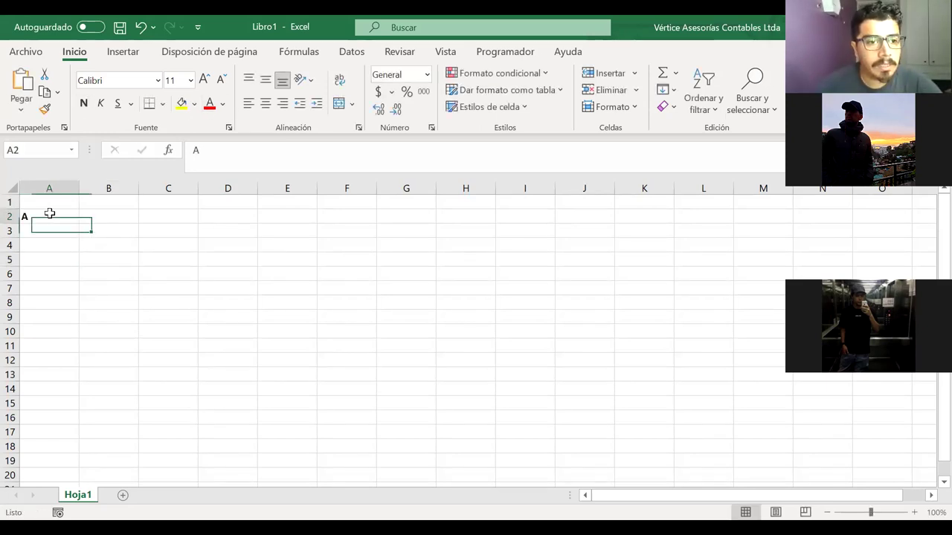
pyautogui.click(264, 106)
pyautogui.moveTo(79, 183); pyautogui.dragTo(63, 185)
# Enter the component headings i in B1 and j in C1, and centre both
pyautogui.click(87, 199)
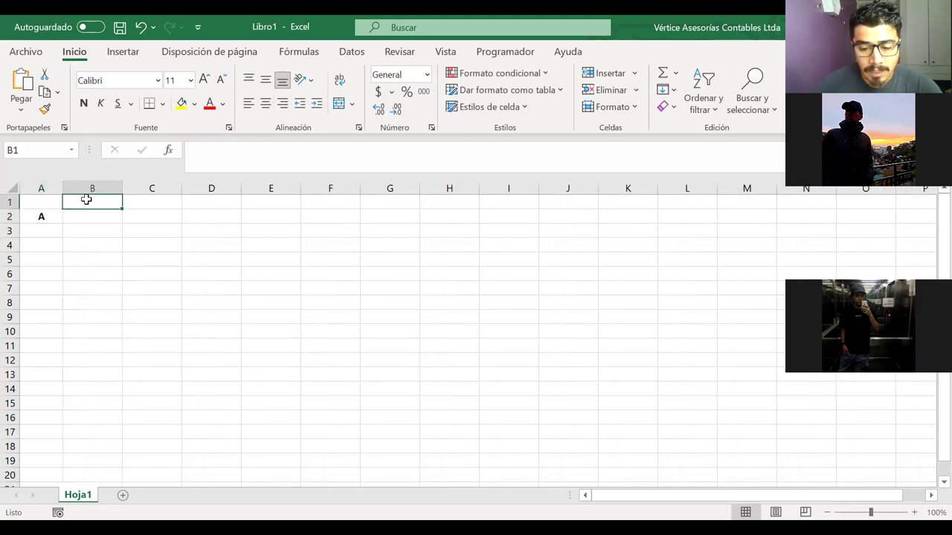
pyautogui.write('i')
pyautogui.press('Tab')
pyautogui.write('j')
pyautogui.moveTo(89, 201); pyautogui.dragTo(152, 202)
pyautogui.click(265, 103)
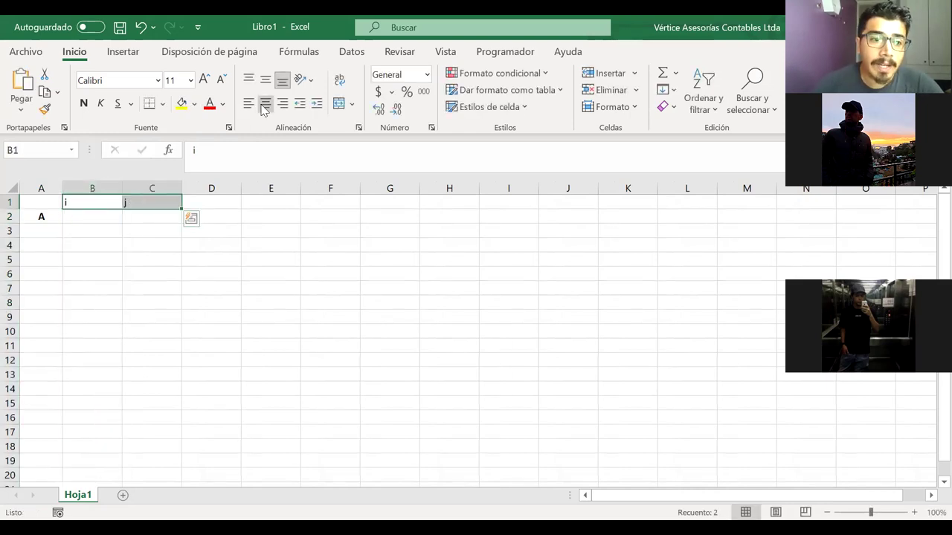
# Apply all borders to the vector table in A1:C2
pyautogui.moveTo(45, 217); pyautogui.dragTo(142, 204)
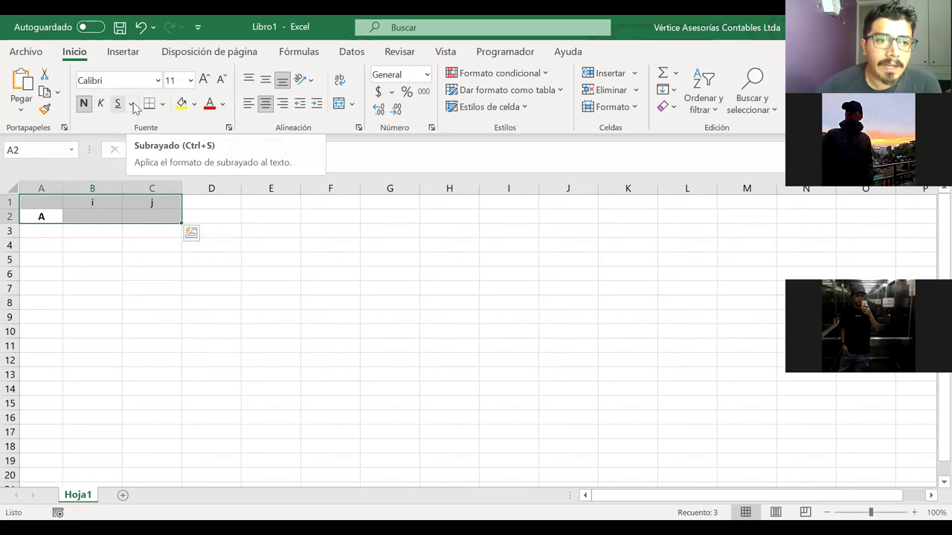
pyautogui.click(163, 104)
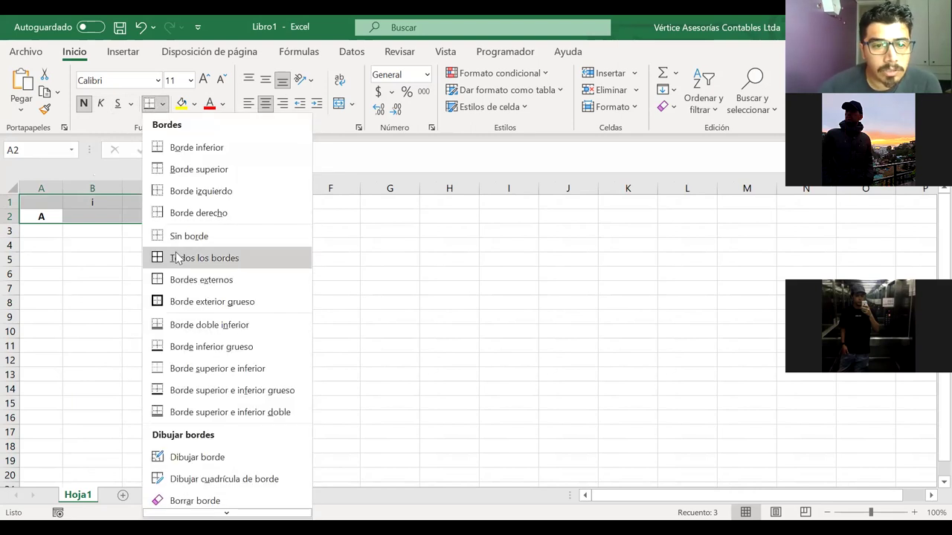
pyautogui.click(176, 257)
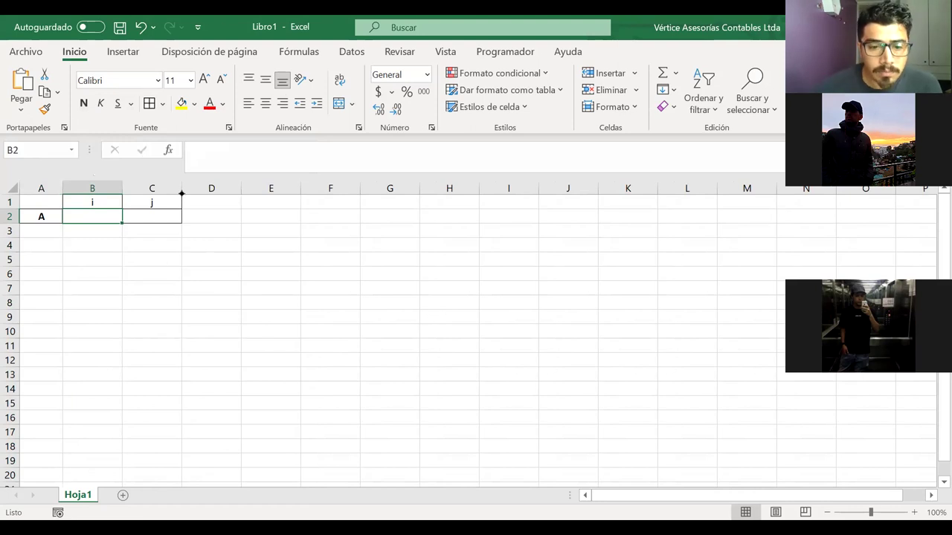
# Handwrite the vector A = {4i - 6j} in red over the empty cells around rows 10 to 14
pyautogui.moveTo(53, 378)
pyautogui.mouseDown()
pyautogui.moveTo(74, 334)
pyautogui.moveTo(89, 376)
pyautogui.moveTo(48, 384)
pyautogui.moveTo(83, 355)
pyautogui.moveTo(112, 359)
pyautogui.mouseUp()
pyautogui.moveTo(106, 363); pyautogui.dragTo(113, 363)
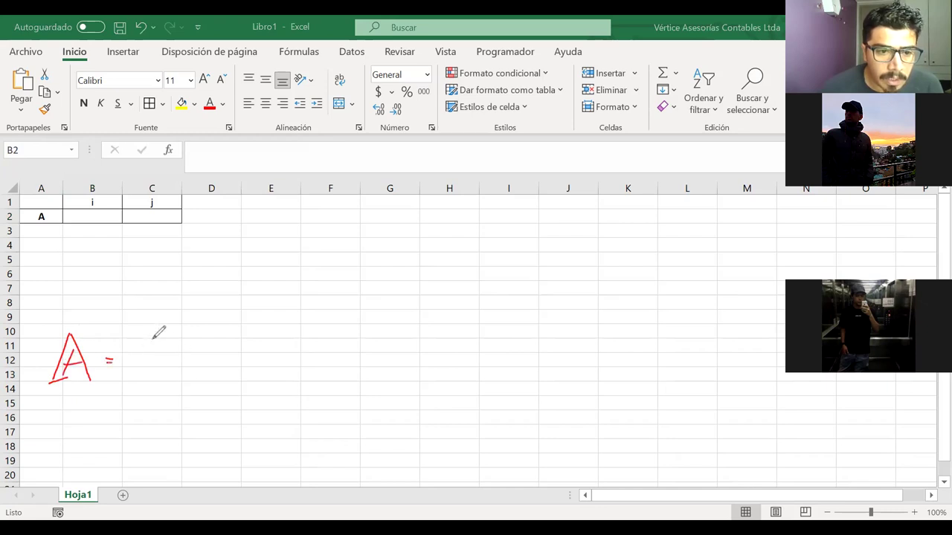
pyautogui.moveTo(152, 336); pyautogui.dragTo(148, 383)
pyautogui.moveTo(183, 344)
pyautogui.mouseDown()
pyautogui.moveTo(186, 377)
pyautogui.moveTo(214, 374)
pyautogui.moveTo(211, 360)
pyautogui.moveTo(273, 369)
pyautogui.moveTo(296, 389)
pyautogui.moveTo(311, 363)
pyautogui.moveTo(322, 387)
pyautogui.mouseUp()
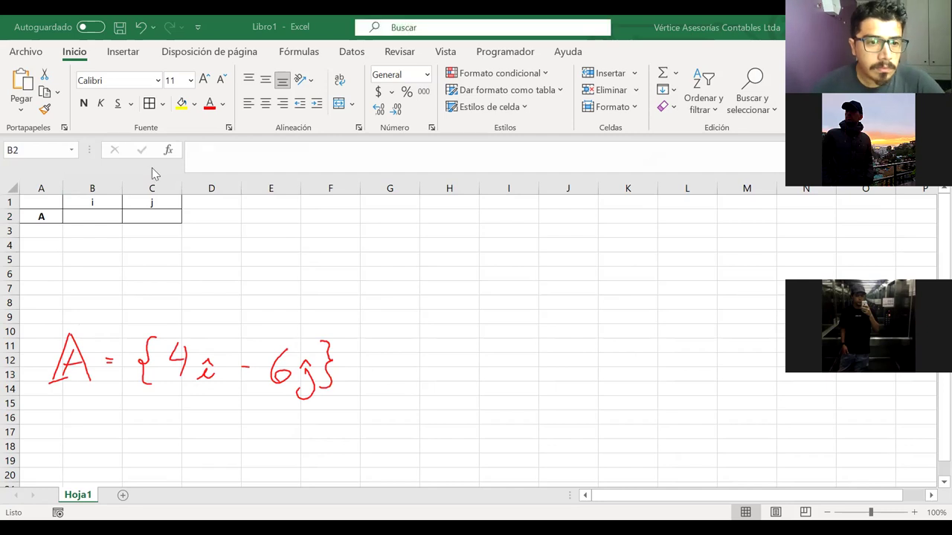
# Enter the components of vector A, 4 in B2 and -6 in C2, and centre them
pyautogui.click(93, 215)
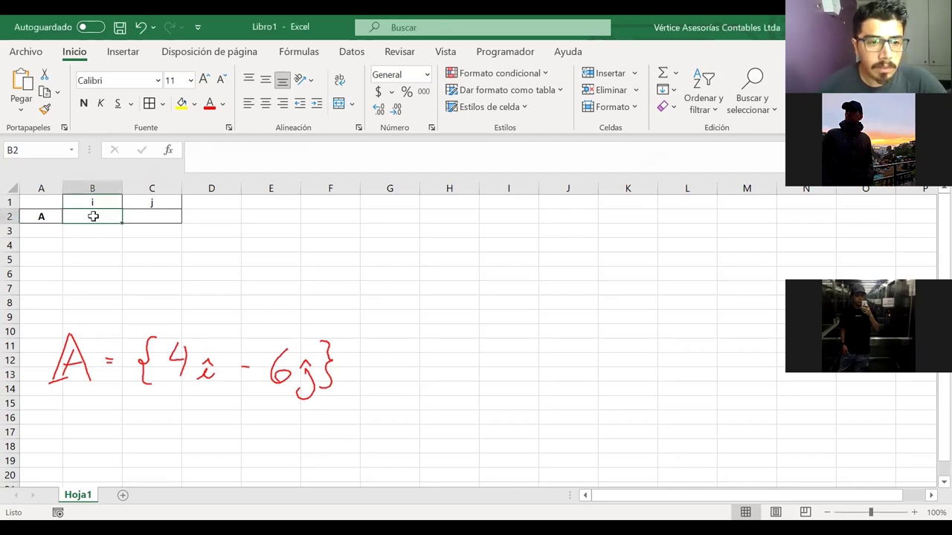
pyautogui.write('4')
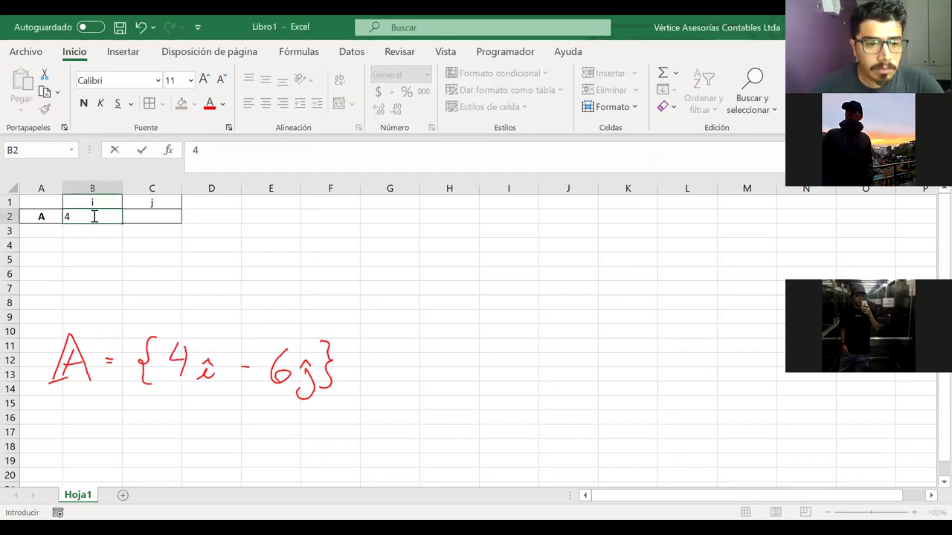
pyautogui.press('Tab')
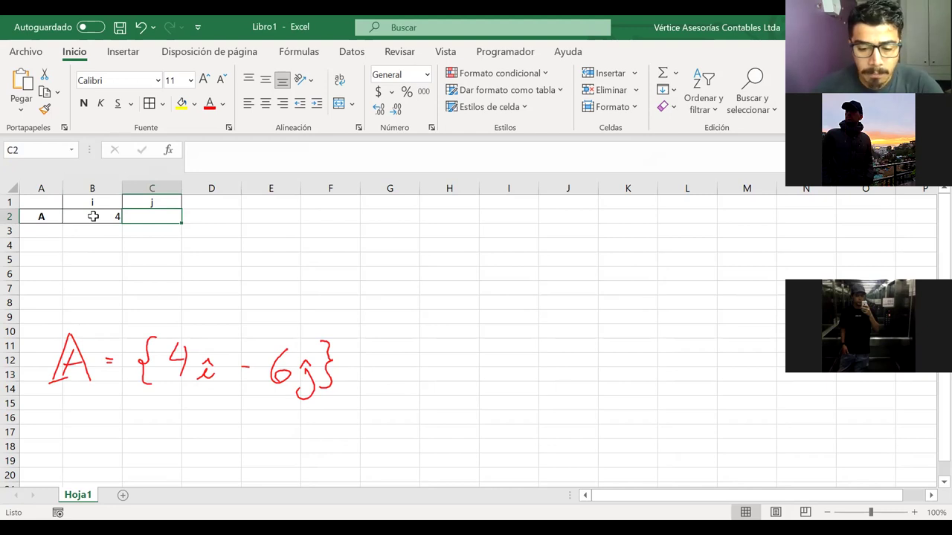
pyautogui.write('-6')
pyautogui.press('Return')
pyautogui.moveTo(105, 212); pyautogui.dragTo(134, 215)
pyautogui.click(265, 104)
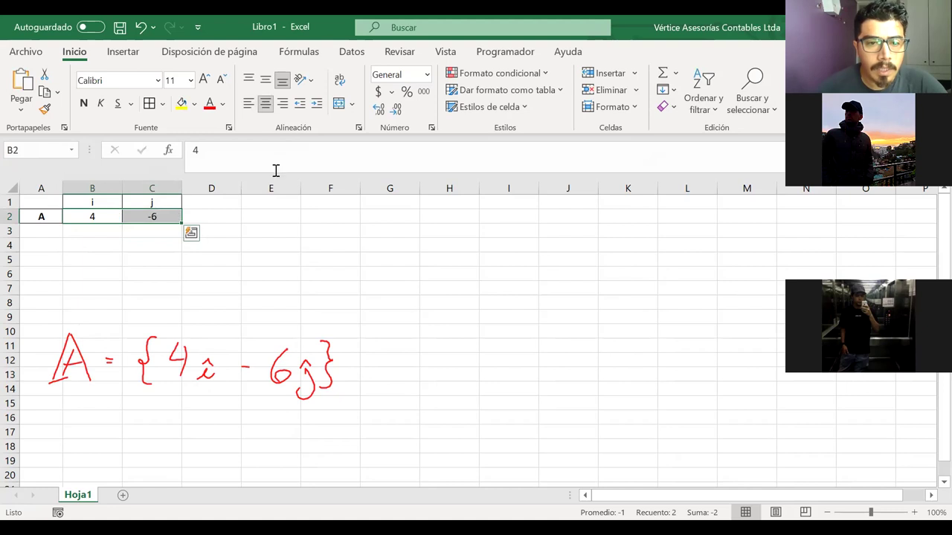
# Add the label Magnitud in cell E1, without an equals sign
pyautogui.click(330, 213)
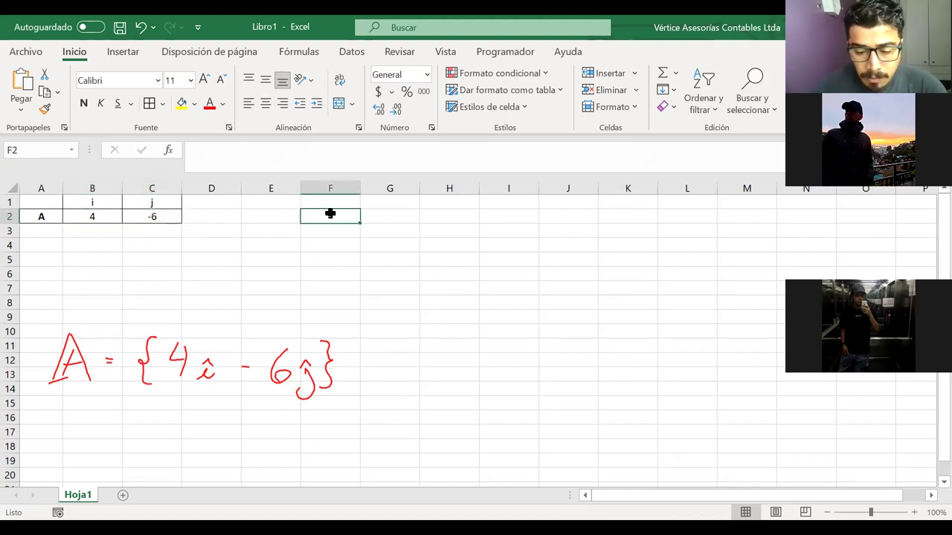
pyautogui.write('Magnitud=')
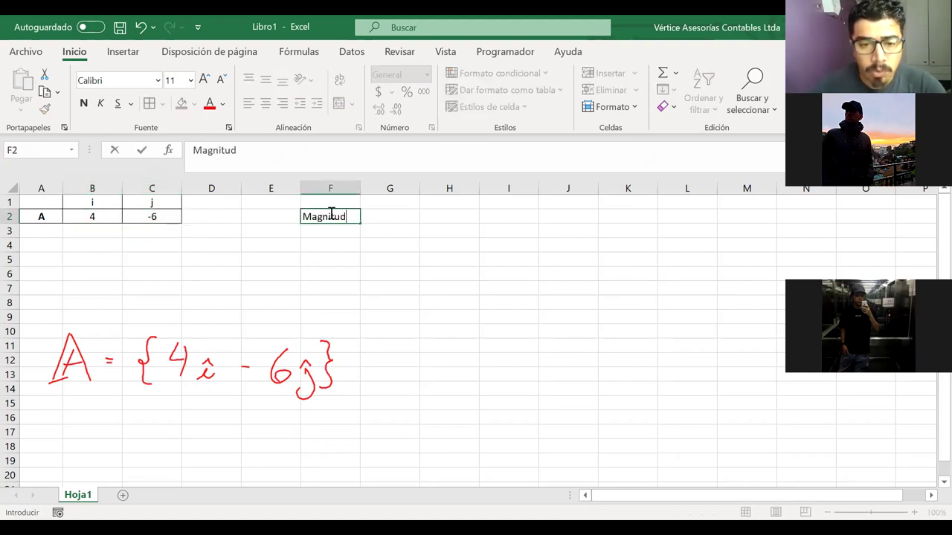
pyautogui.click(399, 218)
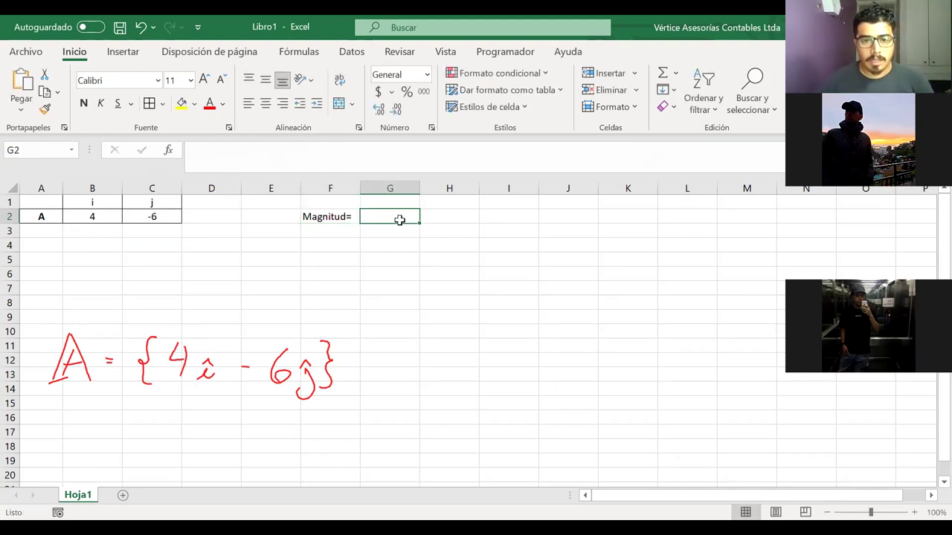
pyautogui.click(340, 227)
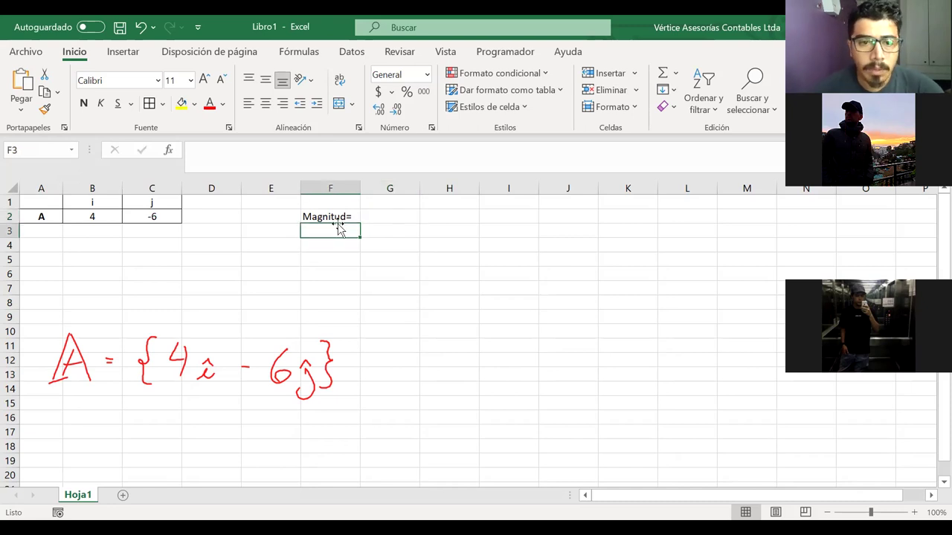
pyautogui.click(379, 215)
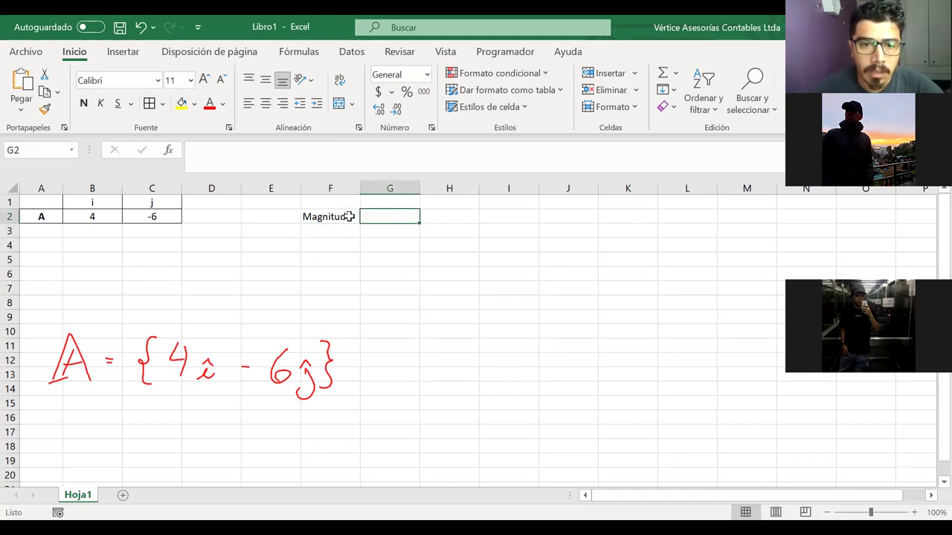
pyautogui.click(334, 220)
pyautogui.moveTo(335, 221); pyautogui.dragTo(273, 210)
pyautogui.doubleClick(290, 203)
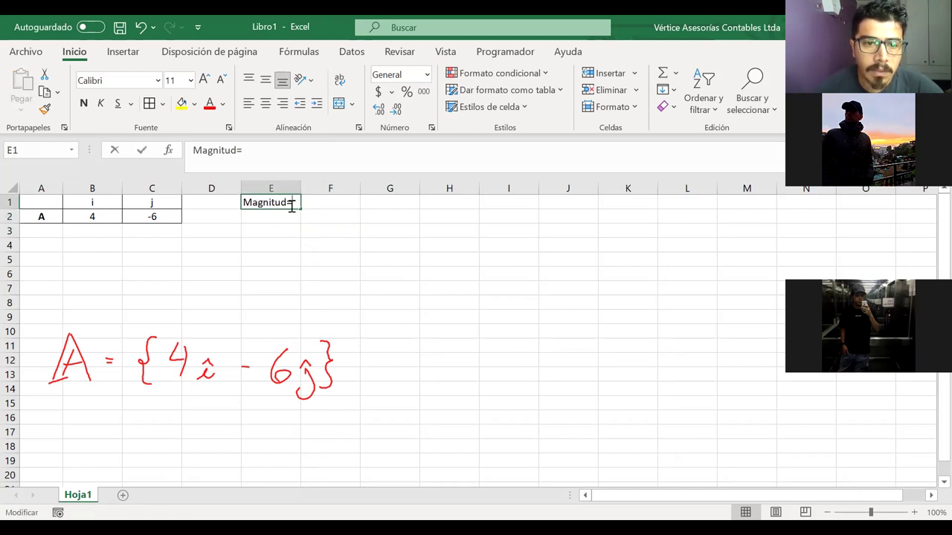
pyautogui.click(278, 215)
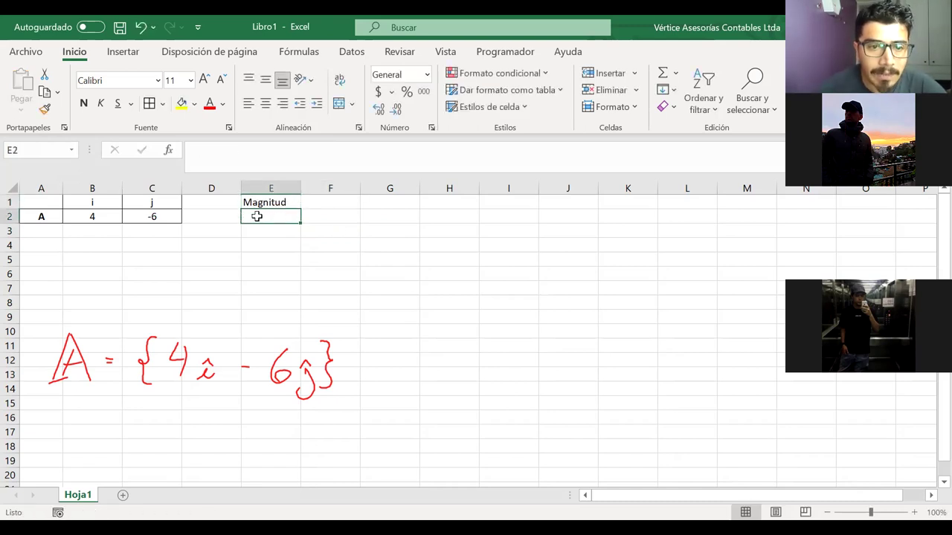
# Apply all borders to E1:E2, around the Magnitud label and its result cell
pyautogui.moveTo(253, 201); pyautogui.dragTo(255, 216)
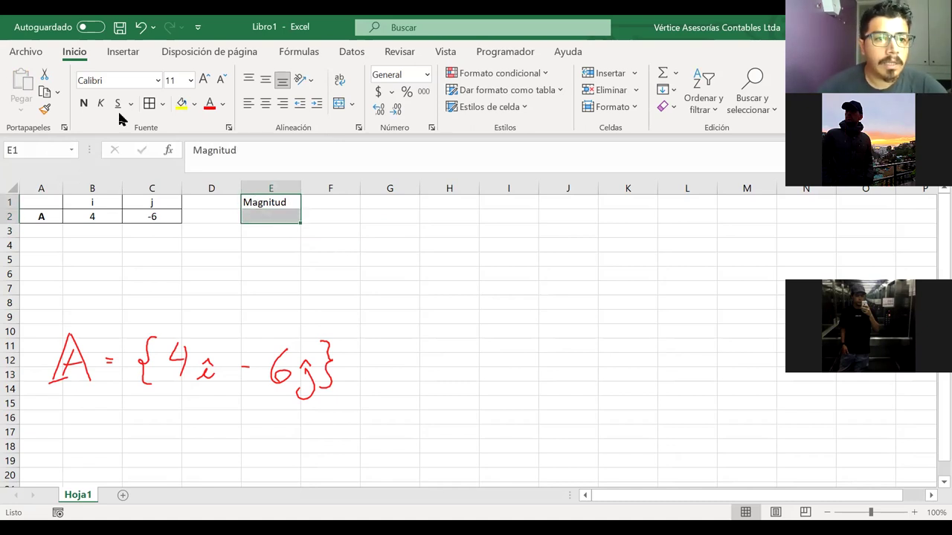
pyautogui.moveTo(49, 230); pyautogui.dragTo(56, 245)
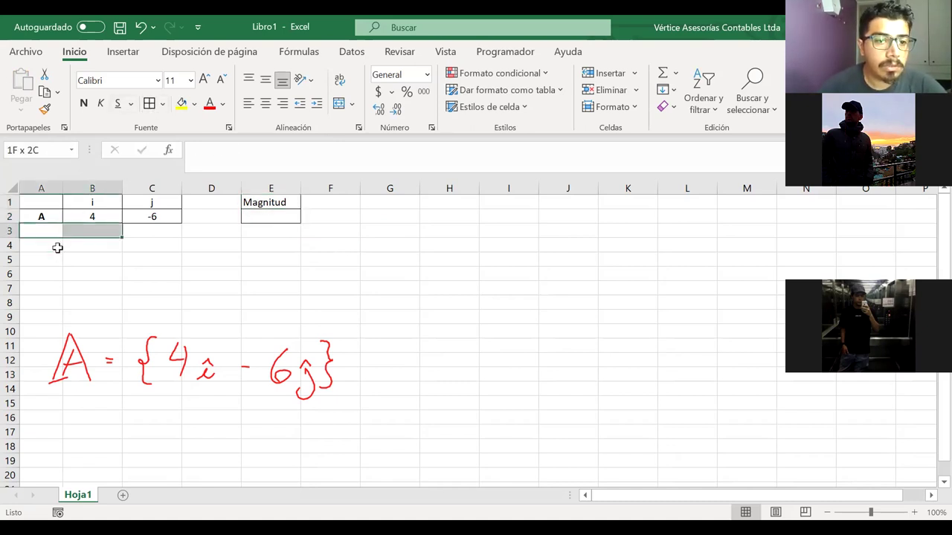
pyautogui.click(290, 213)
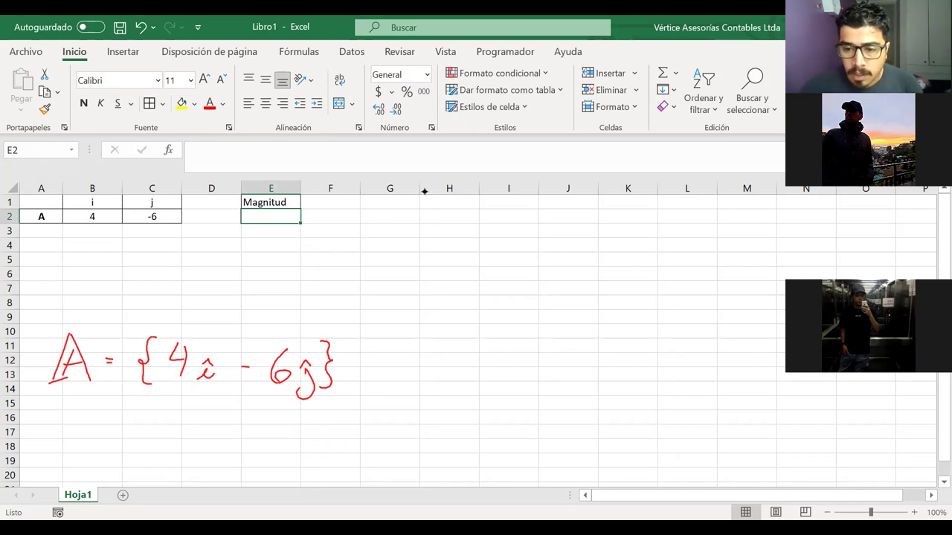
# Handwrite the magnitude formula A = √(Ax² + Ay²) in red across columns I to M, around rows 4 to 6
pyautogui.moveTo(504, 284)
pyautogui.mouseDown()
pyautogui.moveTo(518, 243)
pyautogui.moveTo(527, 284)
pyautogui.moveTo(548, 262)
pyautogui.mouseUp()
pyautogui.moveTo(538, 267); pyautogui.dragTo(547, 267)
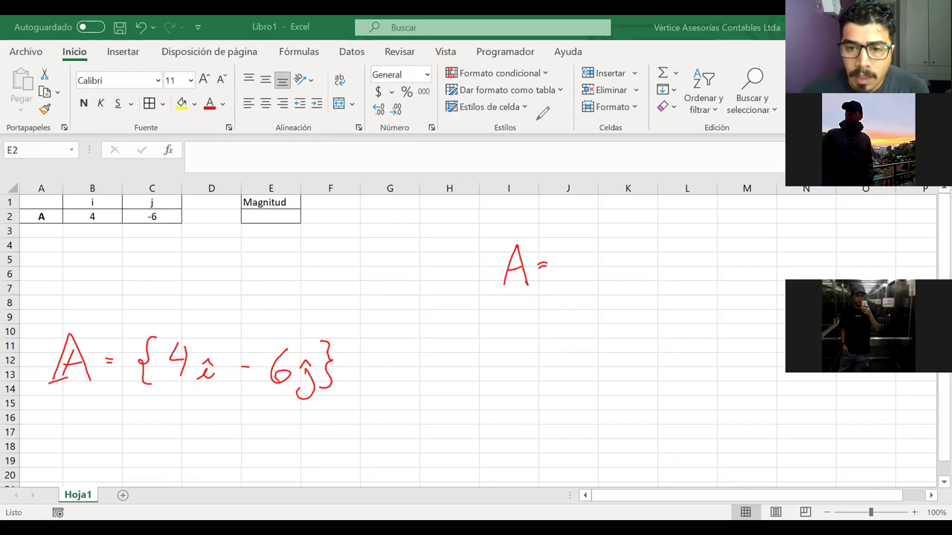
pyautogui.moveTo(566, 263)
pyautogui.mouseDown()
pyautogui.moveTo(579, 240)
pyautogui.moveTo(640, 243)
pyautogui.moveTo(594, 281)
pyautogui.moveTo(616, 281)
pyautogui.mouseUp()
pyautogui.moveTo(599, 269)
pyautogui.mouseDown()
pyautogui.moveTo(629, 279)
pyautogui.moveTo(620, 280)
pyautogui.mouseUp()
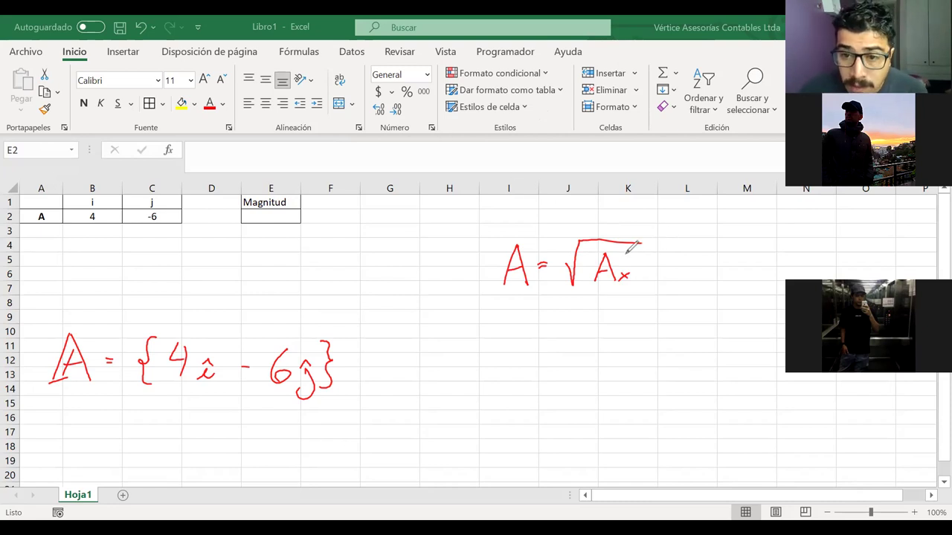
pyautogui.moveTo(628, 252); pyautogui.dragTo(673, 267)
pyautogui.moveTo(667, 263); pyautogui.dragTo(667, 273)
pyautogui.moveTo(710, 252)
pyautogui.mouseDown()
pyautogui.moveTo(697, 283)
pyautogui.moveTo(721, 284)
pyautogui.mouseUp()
pyautogui.moveTo(701, 272); pyautogui.dragTo(730, 280)
pyautogui.moveTo(735, 272); pyautogui.dragTo(727, 284)
pyautogui.moveTo(728, 248); pyautogui.dragTo(748, 251)
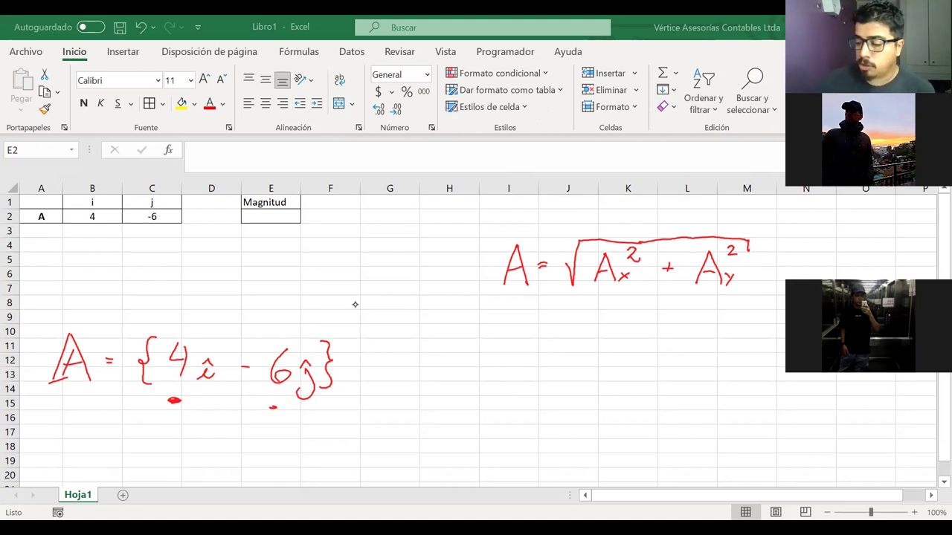
# Start the magnitude formula in E2 with the RAIZ function and the squared i component, =RAIZ(B2^2
pyautogui.click(253, 221)
pyautogui.write('=')
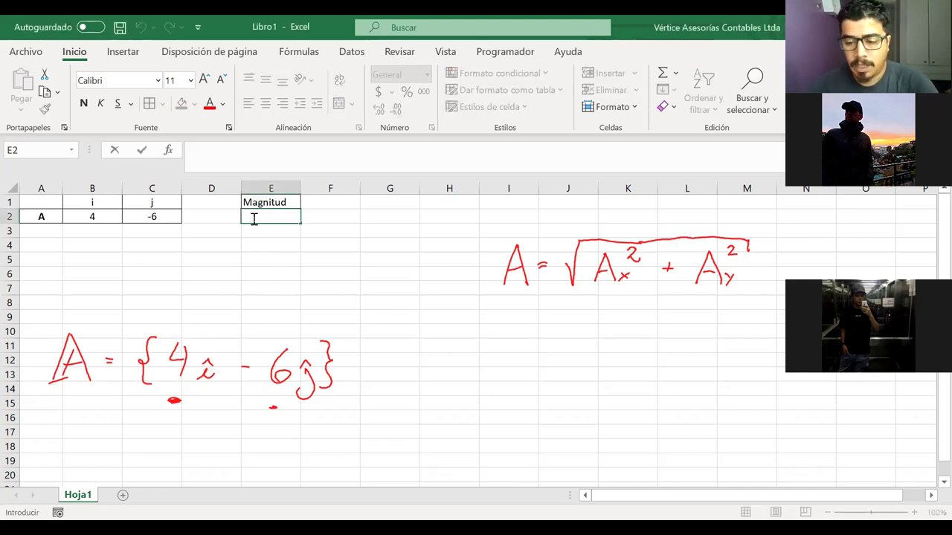
pyautogui.write('r')
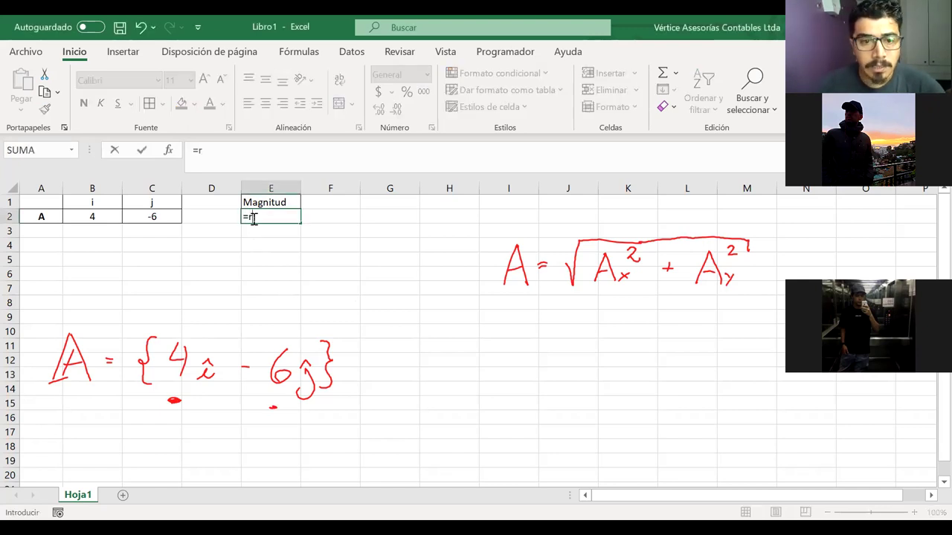
pyautogui.write('aiz')
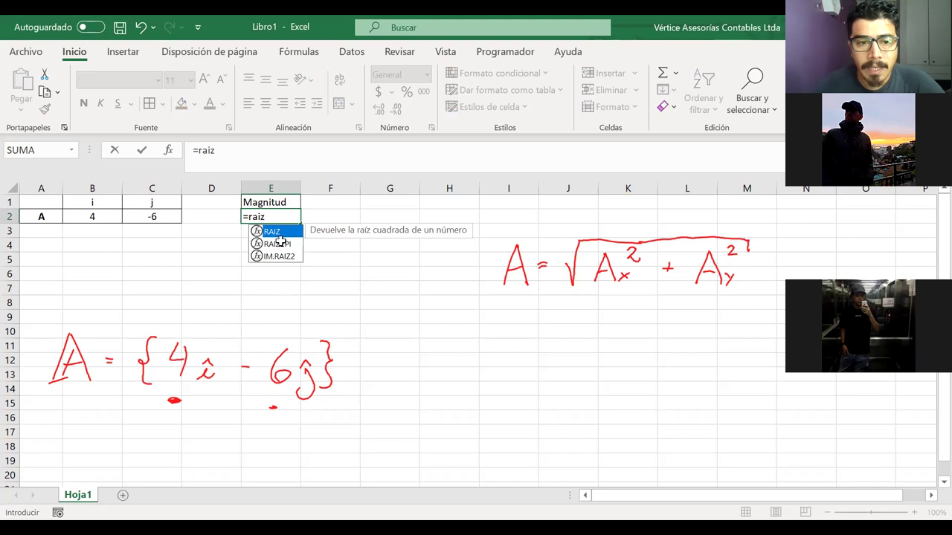
pyautogui.doubleClick(281, 234)
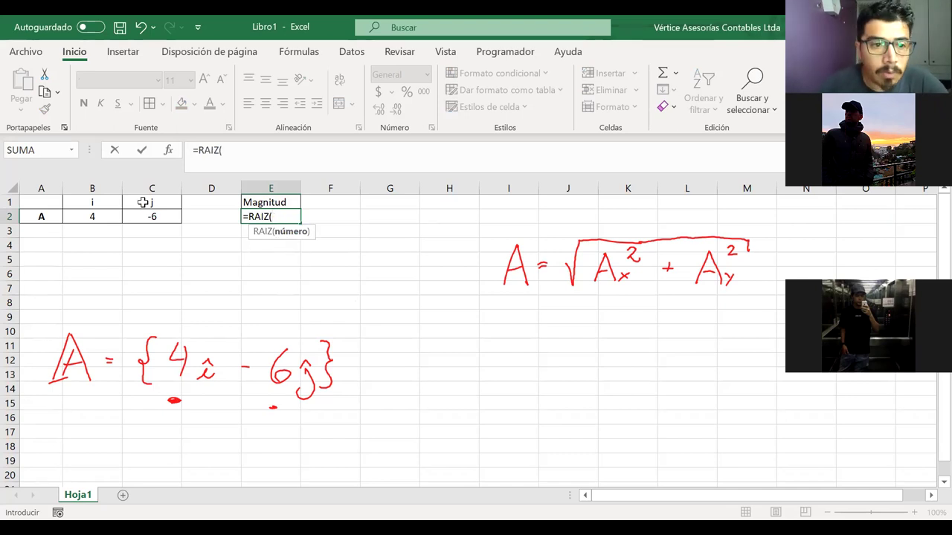
pyautogui.click(97, 216)
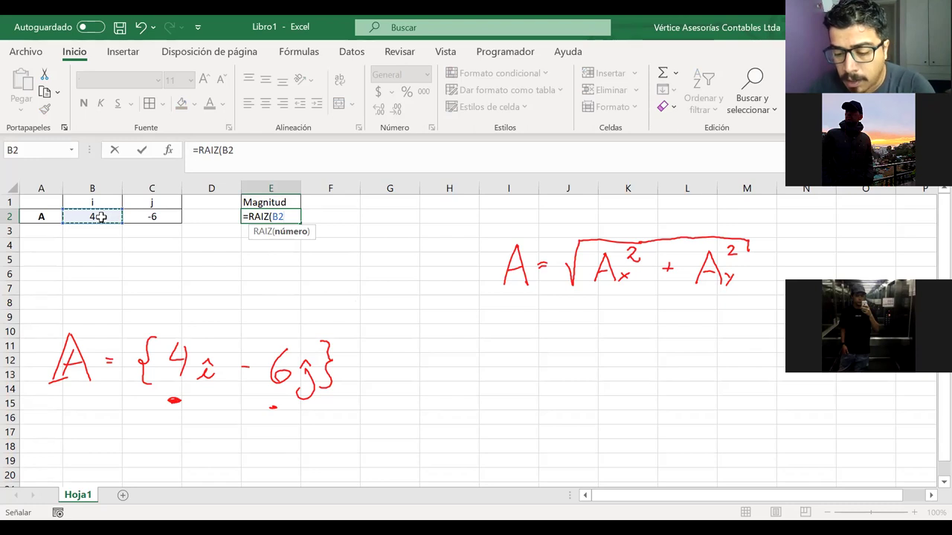
pyautogui.write('^2')
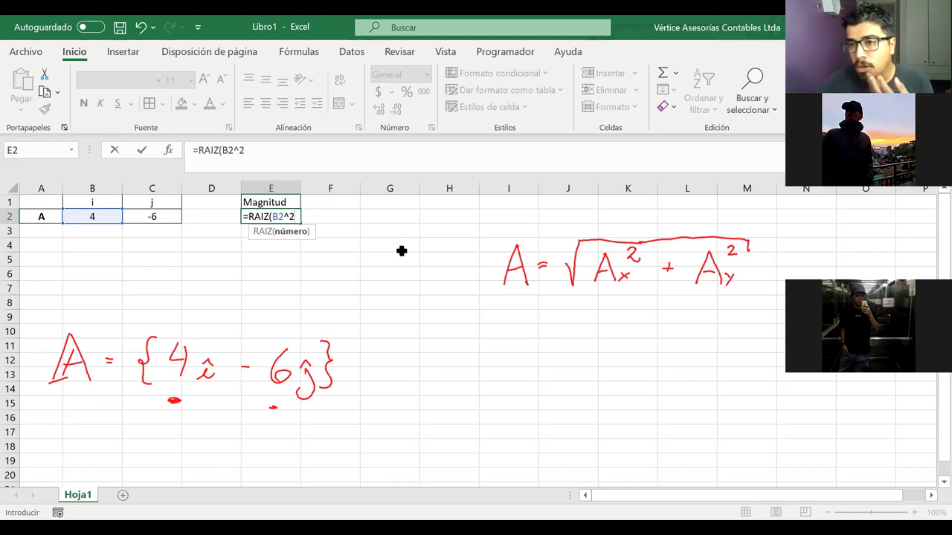
# Try the i component as the repeated product B2*B2*B2 in the E2 formula, and restore it to B2^2
pyautogui.press('BackSpace')
pyautogui.press('BackSpace')
pyautogui.write('*')
pyautogui.click(99, 216)
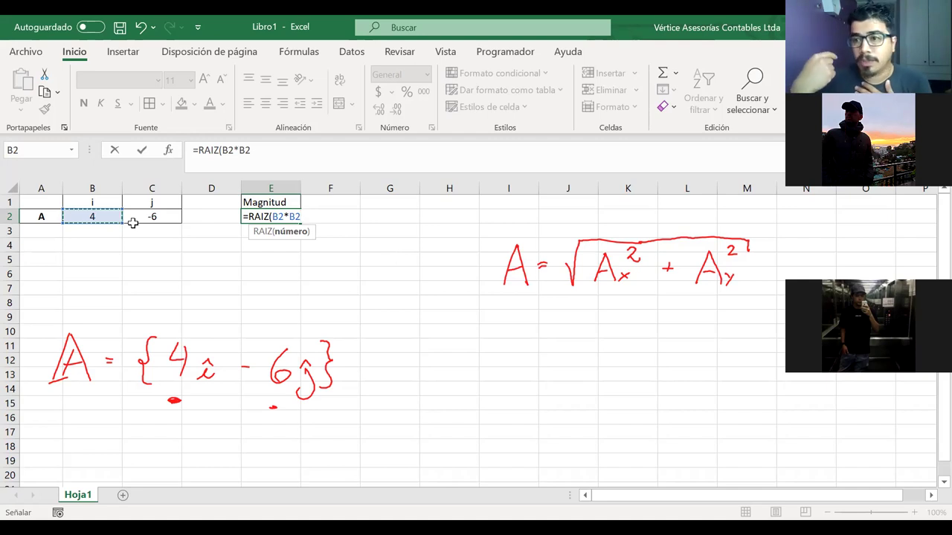
pyautogui.write('*')
pyautogui.click(90, 217)
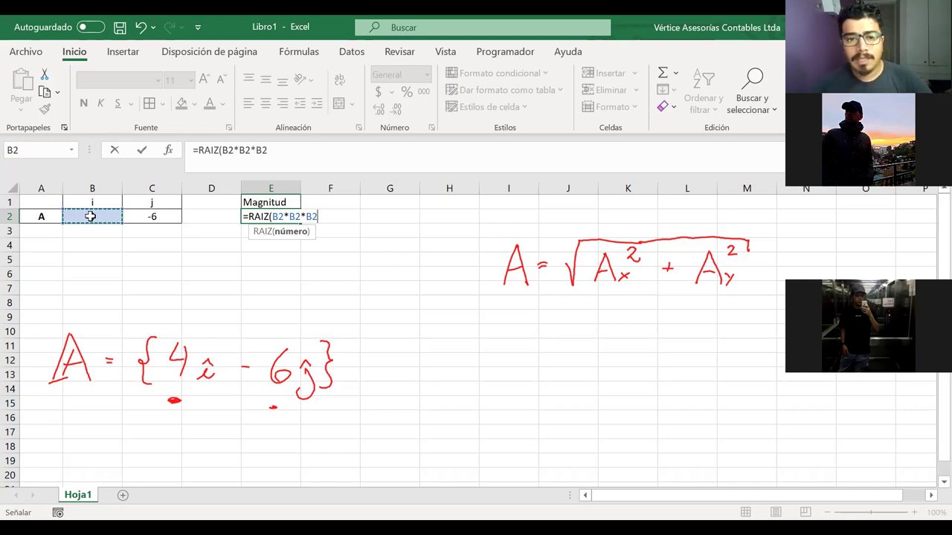
pyautogui.press('BackSpace')
pyautogui.press('BackSpace')
pyautogui.press('BackSpace')
pyautogui.press('BackSpace')
pyautogui.press('BackSpace')
pyautogui.press('BackSpace')
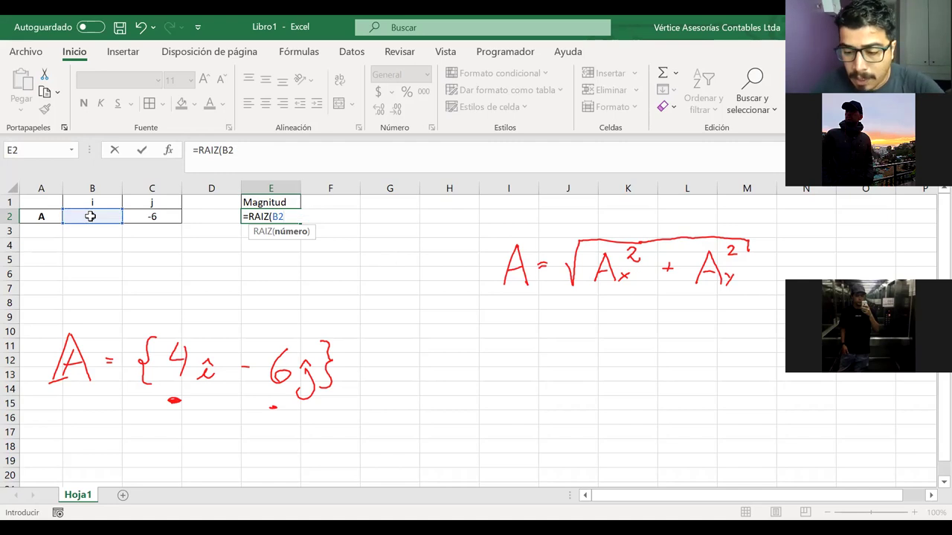
pyautogui.write('^2')
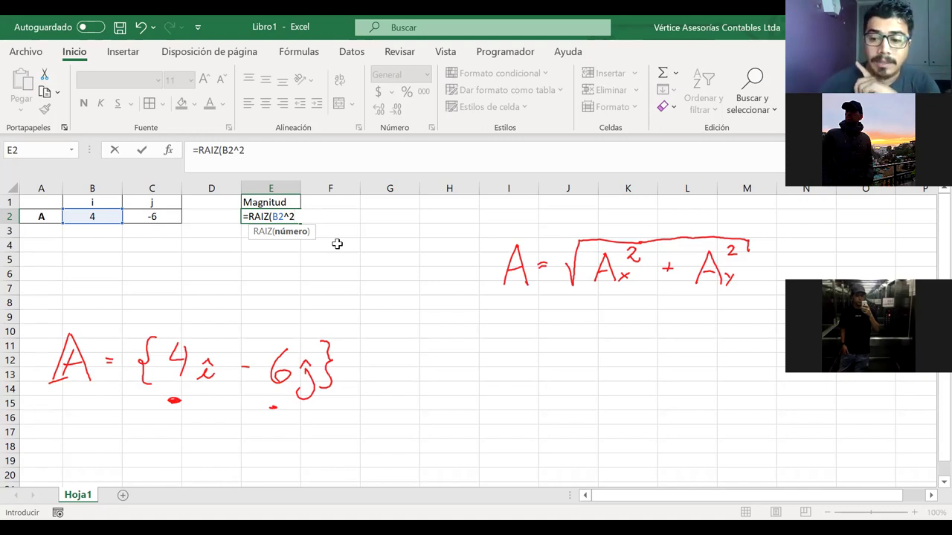
# Add the squared j component to the magnitude formula in E2, completing it as =RAIZ(B2^2+C2^2)
pyautogui.write('+')
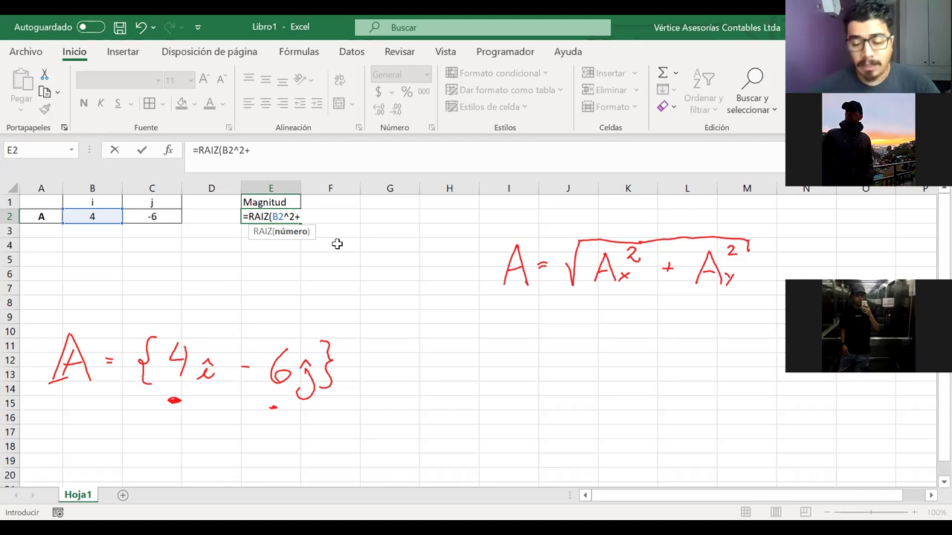
pyautogui.click(153, 216)
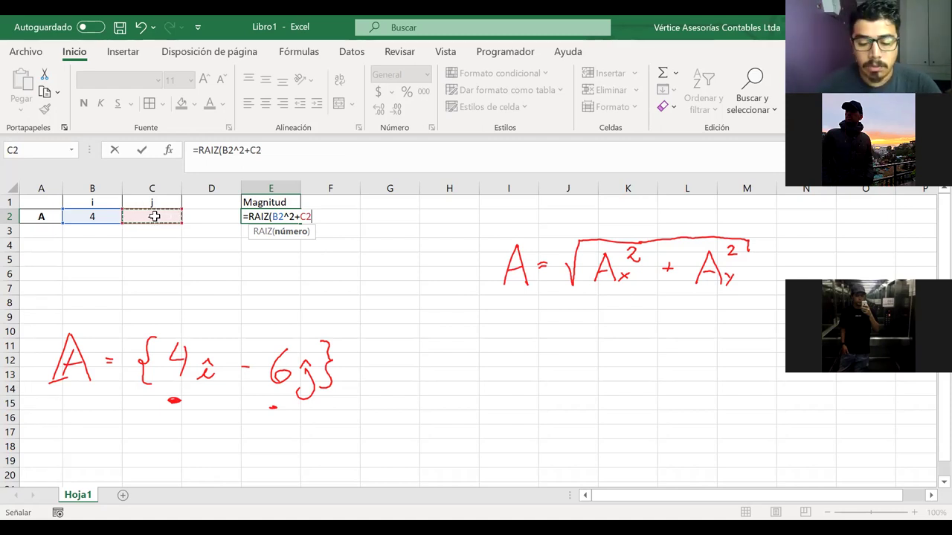
pyautogui.write('^')
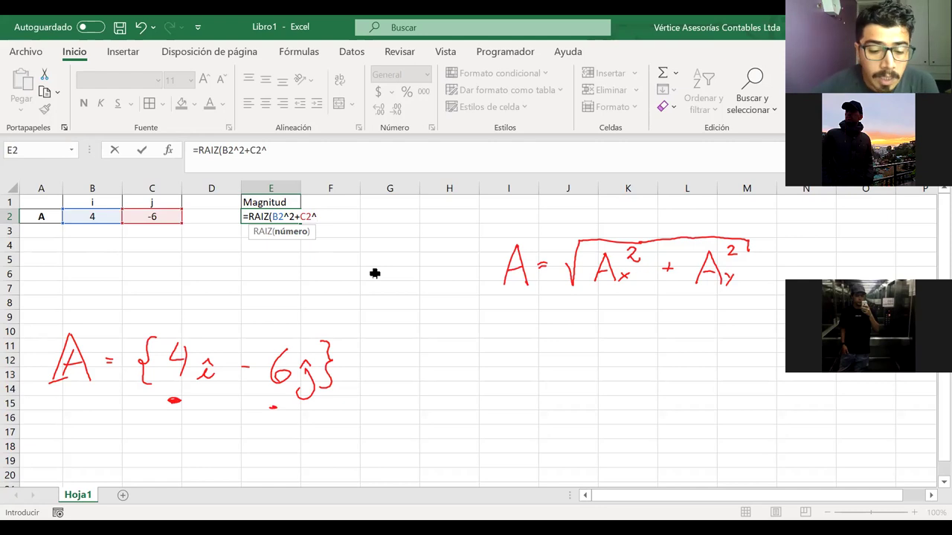
pyautogui.write('2')
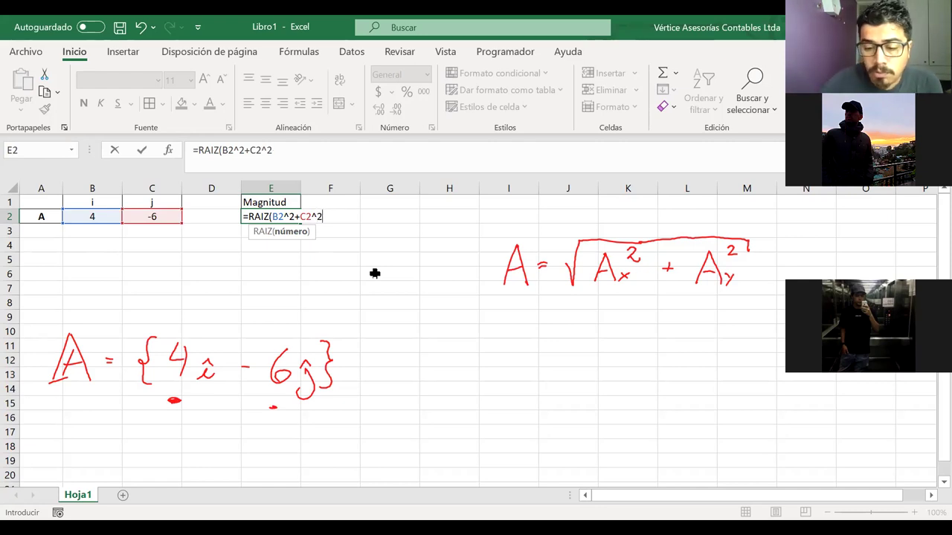
pyautogui.write(')')
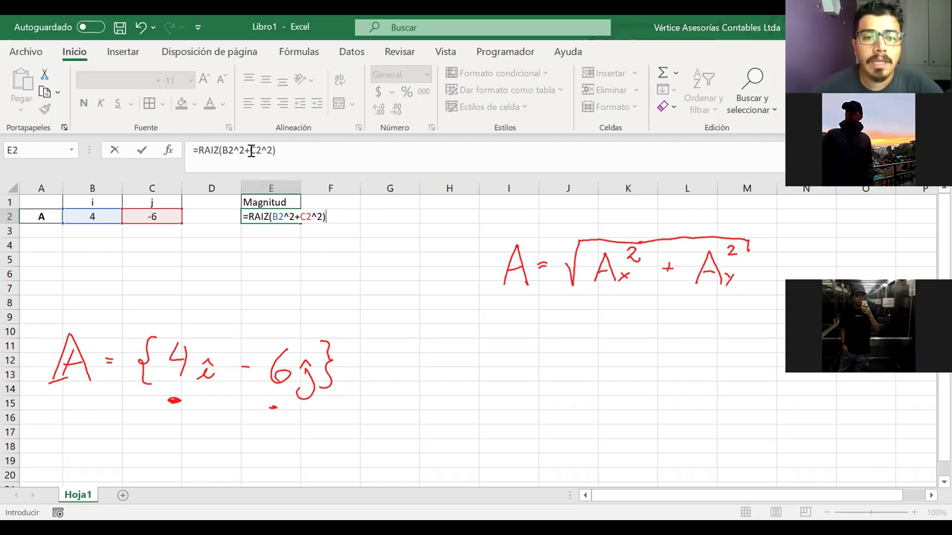
pyautogui.click(282, 150)
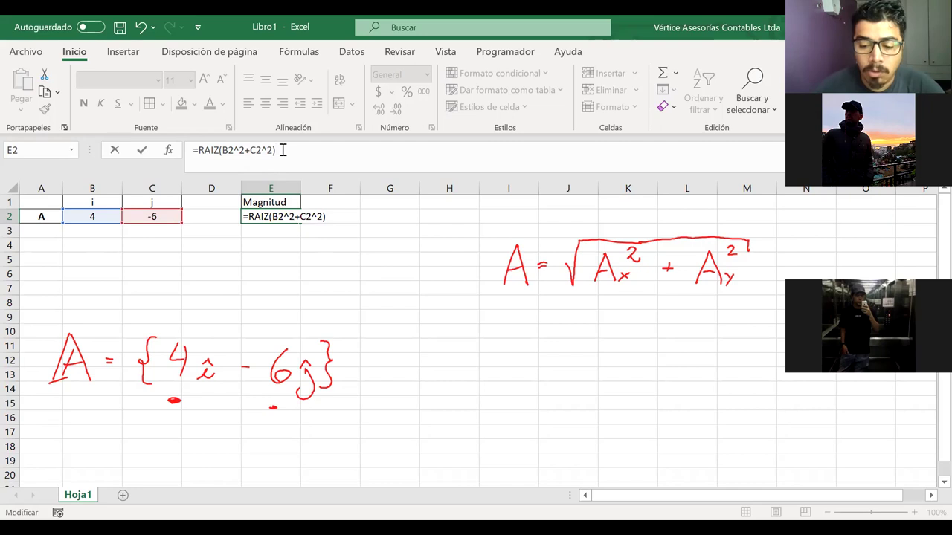
pyautogui.write(')')
pyautogui.press('BackSpace')
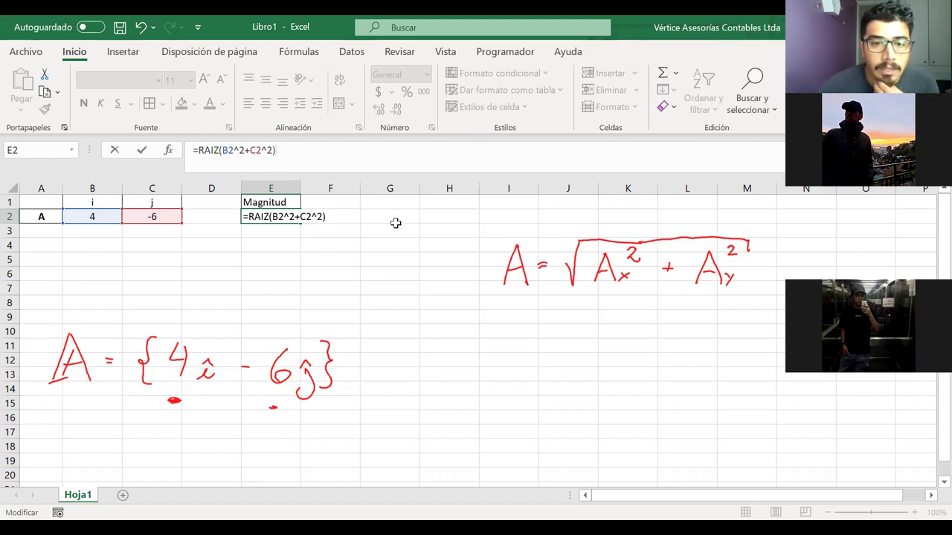
pyautogui.press('Return')
# Widen column E and show the magnitude in E2 with eleven decimal places
pyautogui.click(288, 217)
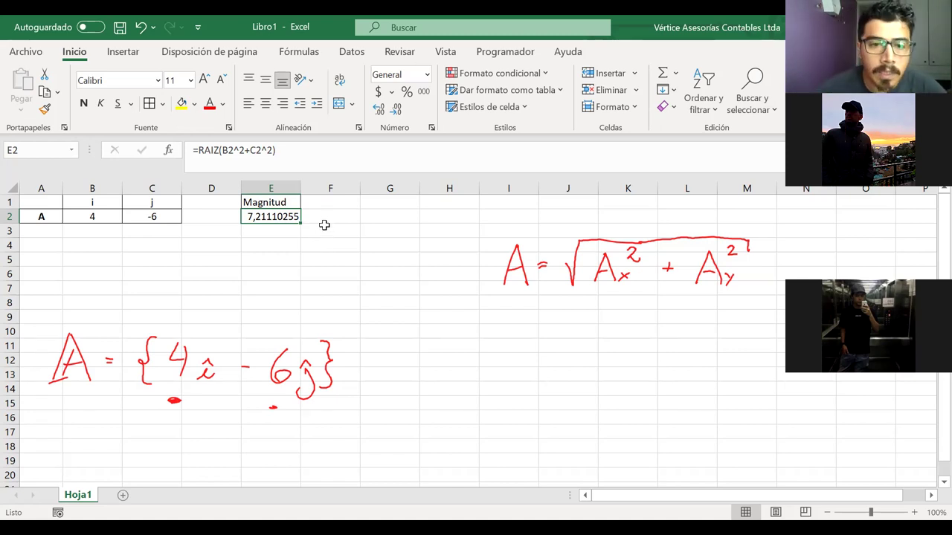
pyautogui.moveTo(300, 186); pyautogui.dragTo(324, 185)
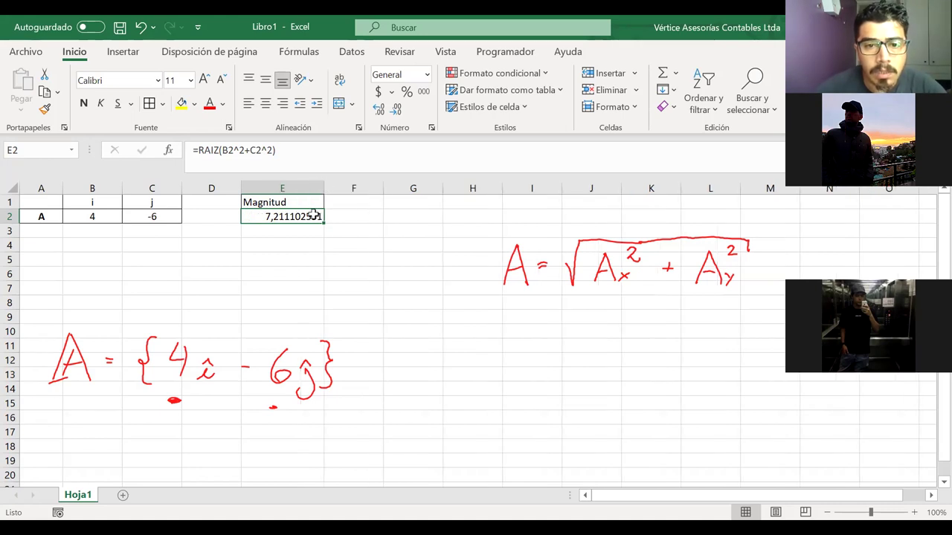
pyautogui.click(382, 108)
pyautogui.click(383, 108)
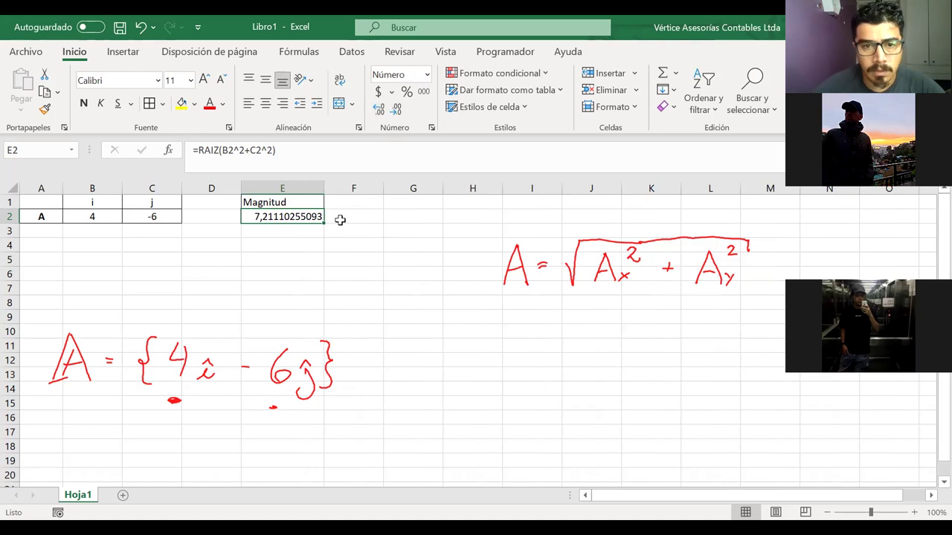
# Narrow column E and reduce the magnitude in E2 to seven decimal places
pyautogui.moveTo(323, 190); pyautogui.dragTo(299, 193)
pyautogui.click(396, 110)
pyautogui.click(395, 110)
pyautogui.click(395, 110)
pyautogui.click(394, 110)
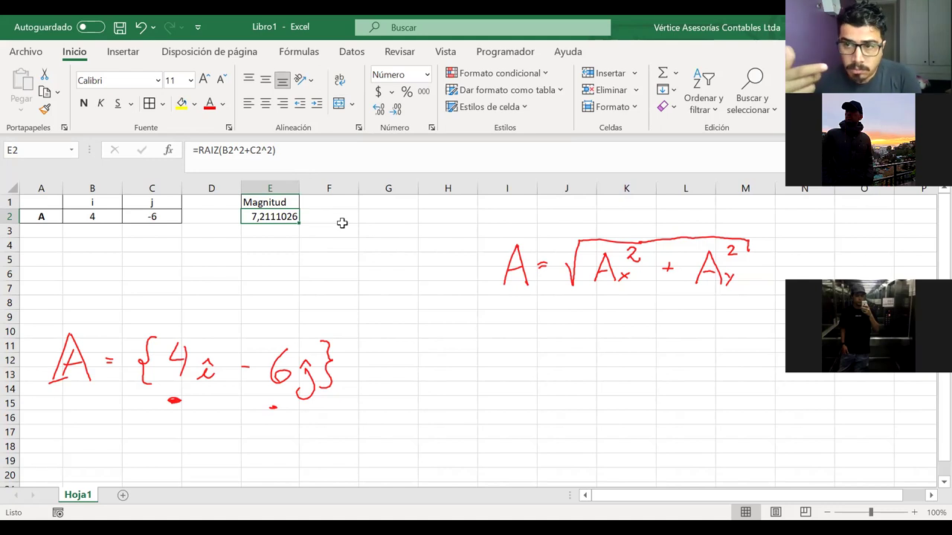
# Vary the precision of the magnitude in E2, ending at two decimal places
pyautogui.click(379, 108)
pyautogui.click(379, 108)
pyautogui.click(395, 109)
pyautogui.click(396, 109)
pyautogui.click(396, 110)
pyautogui.click(396, 110)
pyautogui.click(395, 109)
pyautogui.click(396, 109)
pyautogui.click(395, 110)
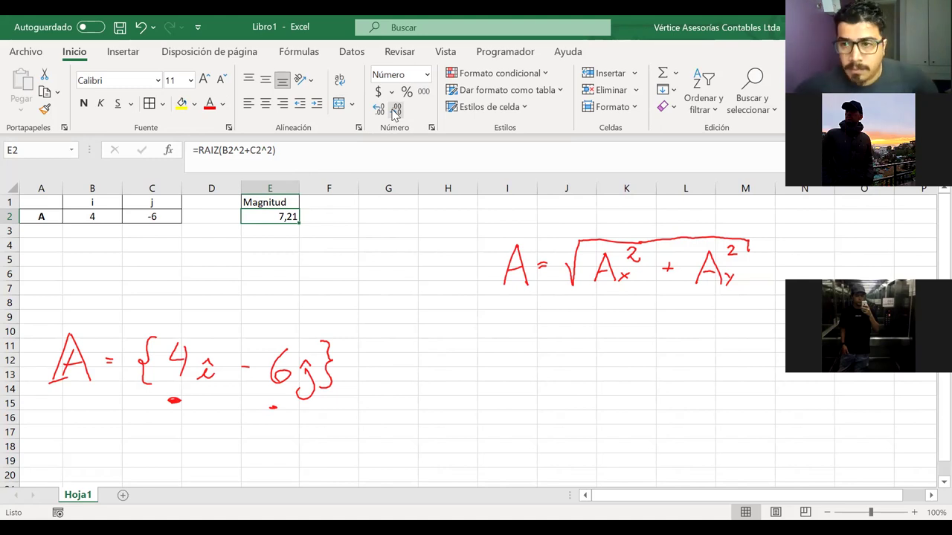
# Show the magnitude in E2 with eight decimal places and autofit the width of column E
pyautogui.click(381, 112)
pyautogui.click(379, 111)
pyautogui.click(380, 113)
pyautogui.click(378, 113)
pyautogui.click(378, 113)
pyautogui.click(378, 112)
pyautogui.doubleClick(301, 188)
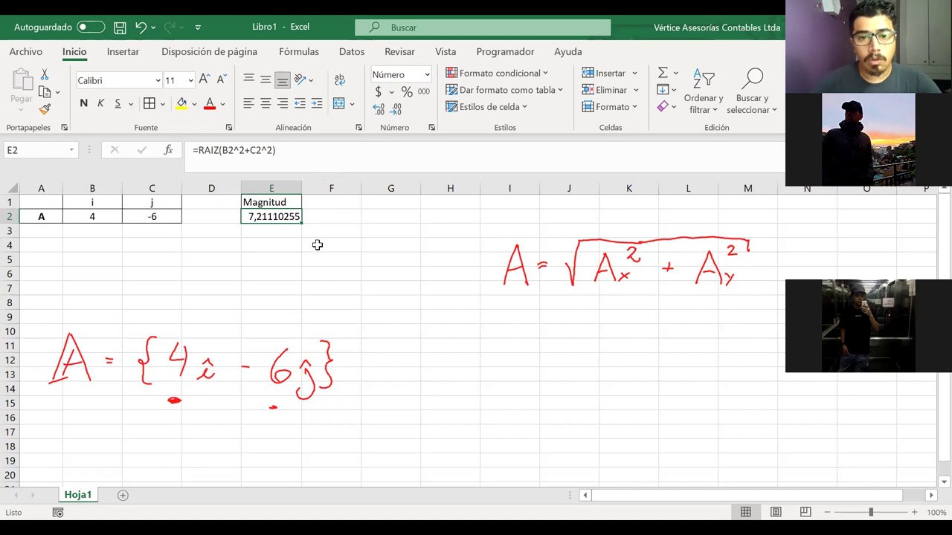
# Enter the unit vector label u in cell G2 and make it bold
pyautogui.click(370, 205)
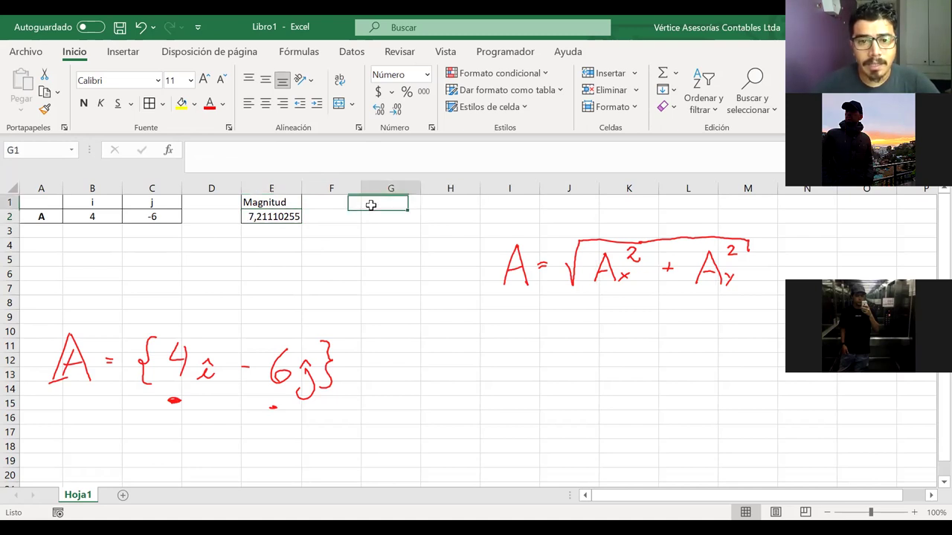
pyautogui.click(370, 214)
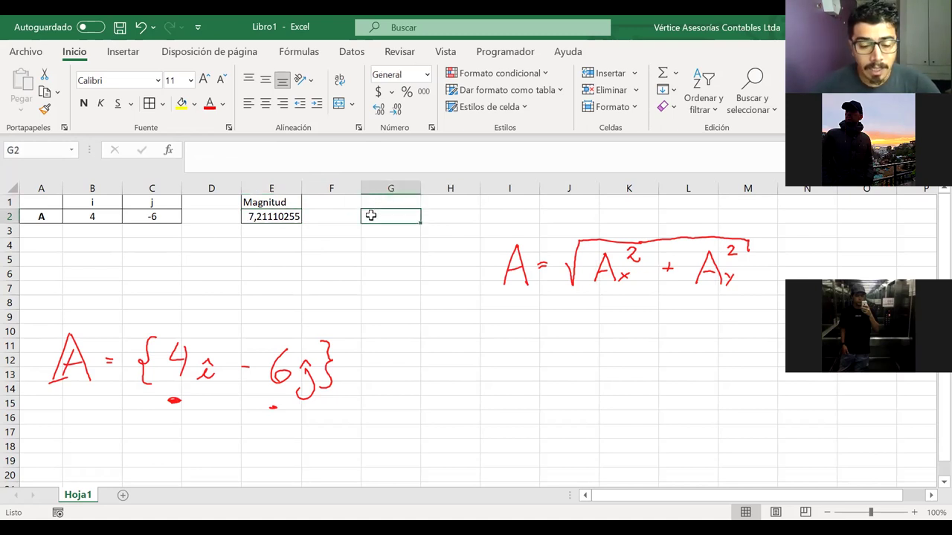
pyautogui.write('u')
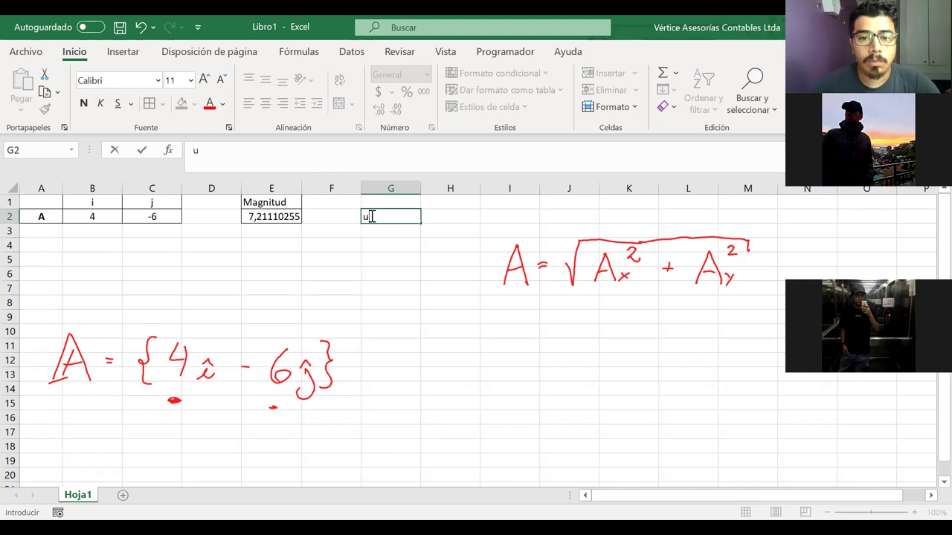
pyautogui.doubleClick(364, 217)
pyautogui.click(84, 103)
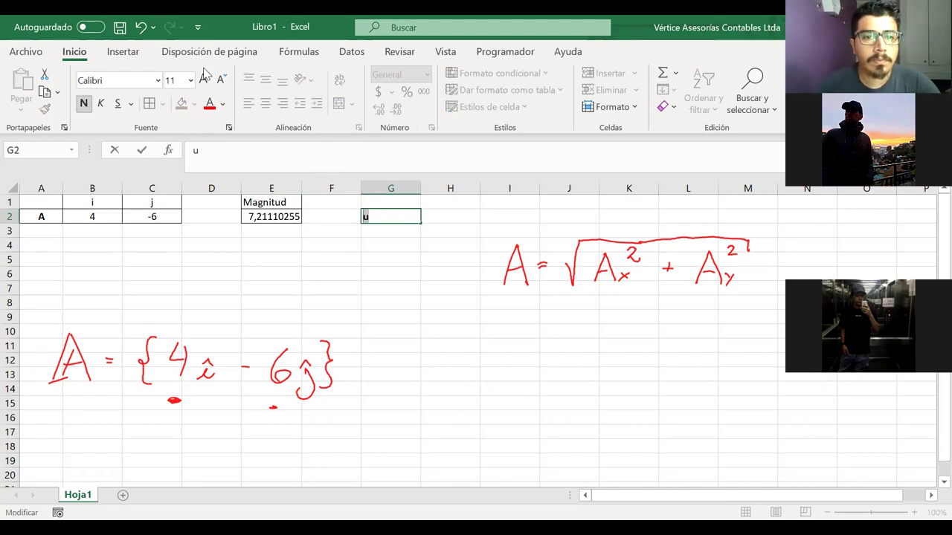
pyautogui.click(433, 206)
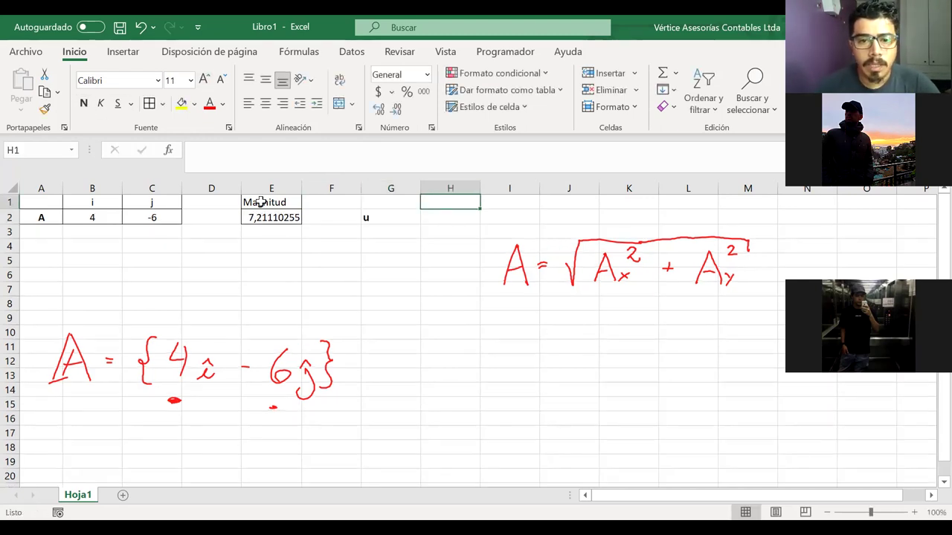
# Copy the formatting of the vector A table, A1:C2, onto G1:I2 for the unit vector table
pyautogui.moveTo(52, 202); pyautogui.dragTo(125, 217)
pyautogui.click(45, 108)
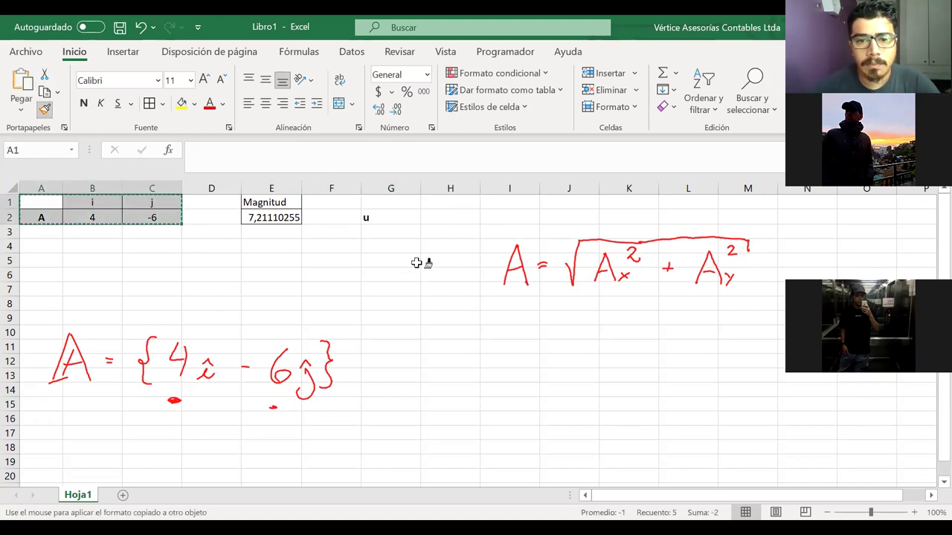
pyautogui.moveTo(391, 218); pyautogui.dragTo(498, 201)
# Enter the component headers i in H1 and j in I1 of the unit vector table
pyautogui.click(442, 206)
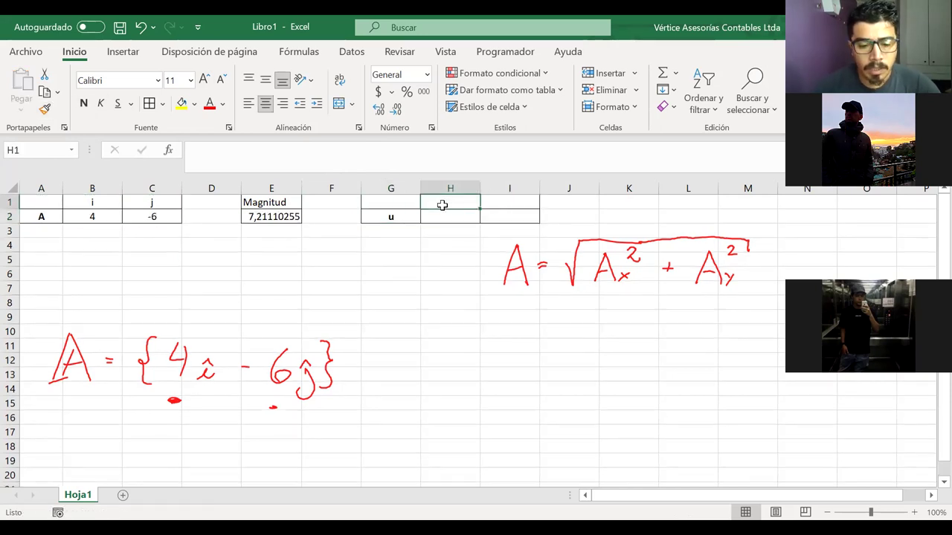
pyautogui.write('i')
pyautogui.press('Tab')
pyautogui.write('j')
pyautogui.click(549, 272)
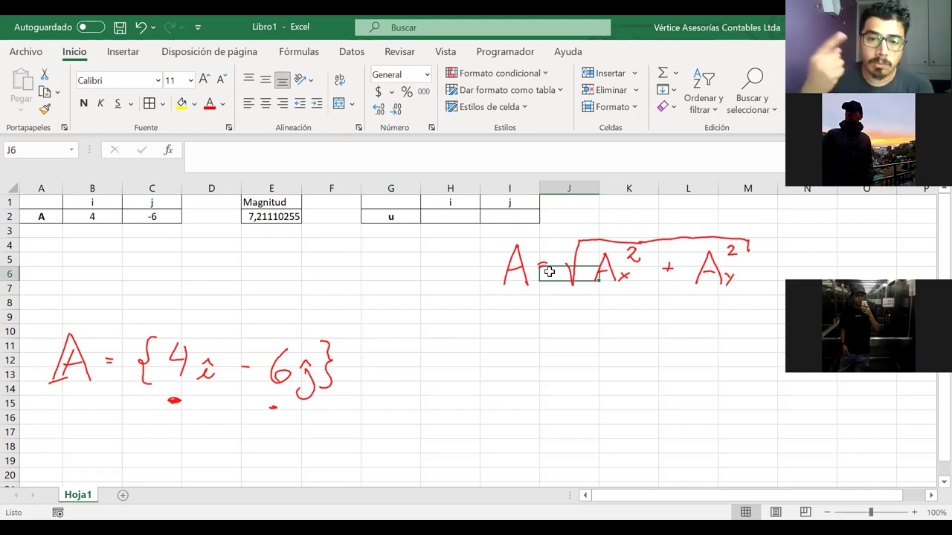
# Handwrite the unit vector formula u = A/A in red below the magnitude formula, with vector A over its magnitude and a short fraction bar
pyautogui.click(433, 218)
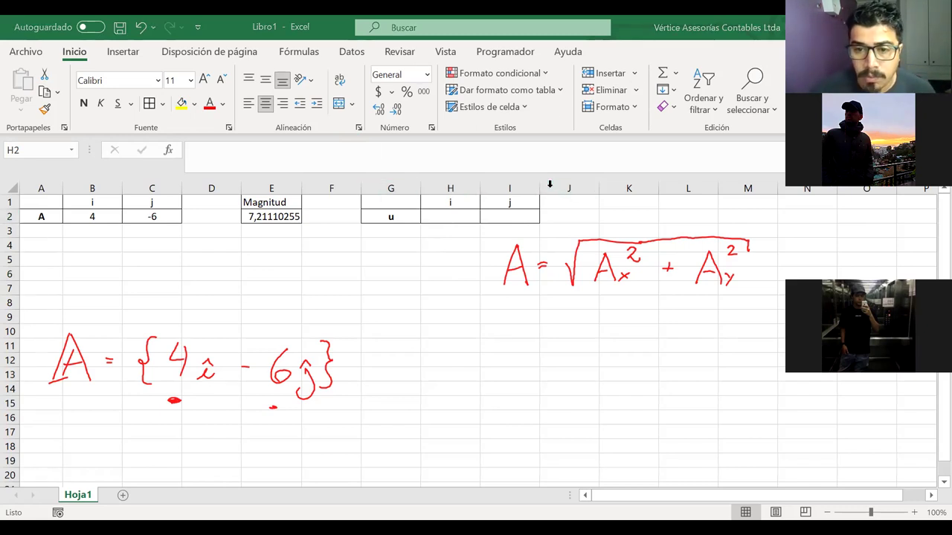
pyautogui.moveTo(497, 336)
pyautogui.mouseDown()
pyautogui.moveTo(528, 339)
pyautogui.moveTo(500, 372)
pyautogui.moveTo(563, 358)
pyautogui.mouseUp()
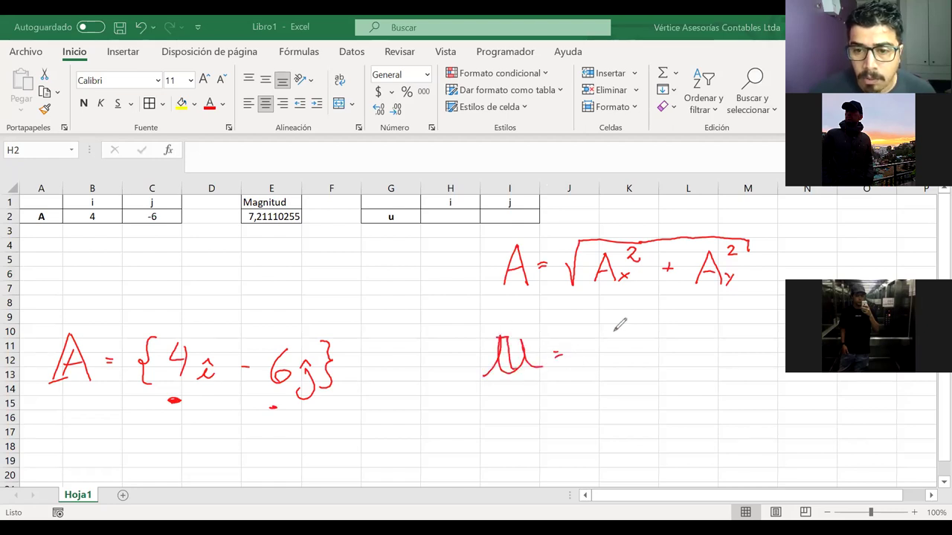
pyautogui.moveTo(620, 326)
pyautogui.mouseDown()
pyautogui.moveTo(609, 359)
pyautogui.moveTo(629, 323)
pyautogui.moveTo(641, 359)
pyautogui.moveTo(638, 341)
pyautogui.mouseUp()
pyautogui.moveTo(595, 376); pyautogui.dragTo(698, 380)
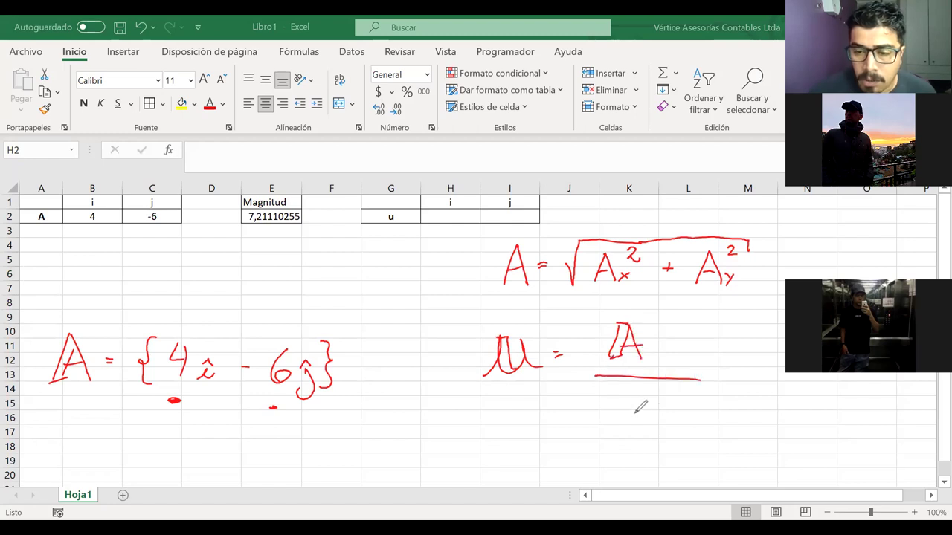
pyautogui.hotkey('ctrl', 'z')
pyautogui.moveTo(597, 376)
pyautogui.mouseDown()
pyautogui.moveTo(644, 374)
pyautogui.moveTo(612, 417)
pyautogui.moveTo(636, 419)
pyautogui.moveTo(630, 404)
pyautogui.mouseUp()
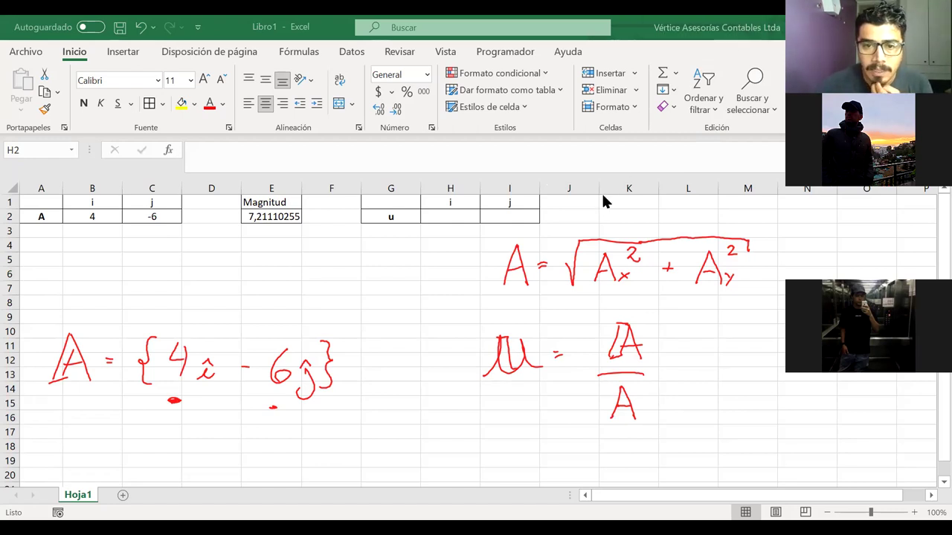
# Calculate the unit vector's i component in H2 with =B2/E2, dividing A's i component by its magnitude
pyautogui.click(440, 221)
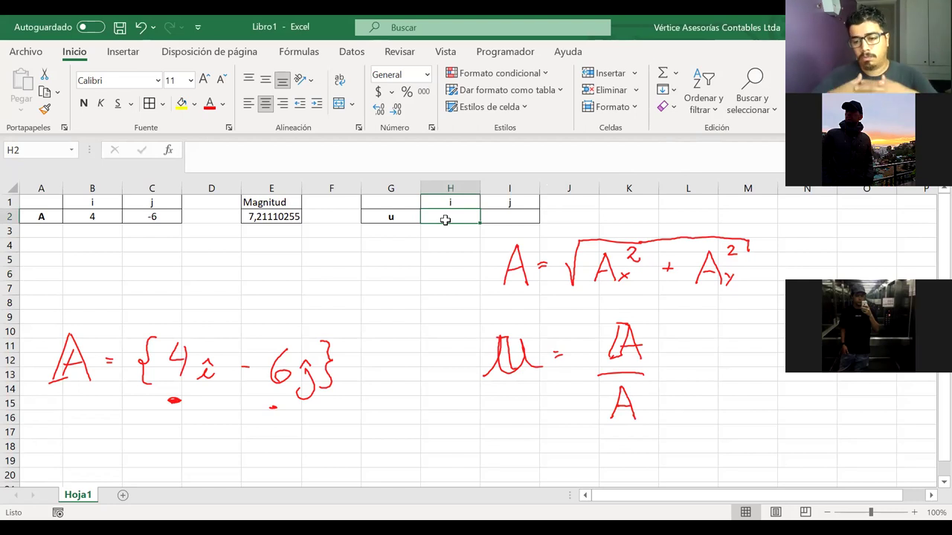
pyautogui.write('=')
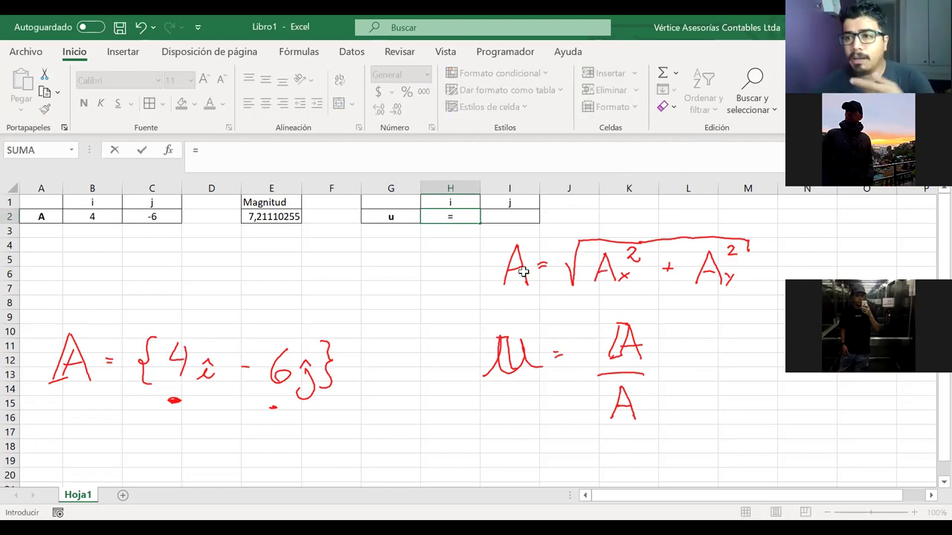
pyautogui.click(77, 218)
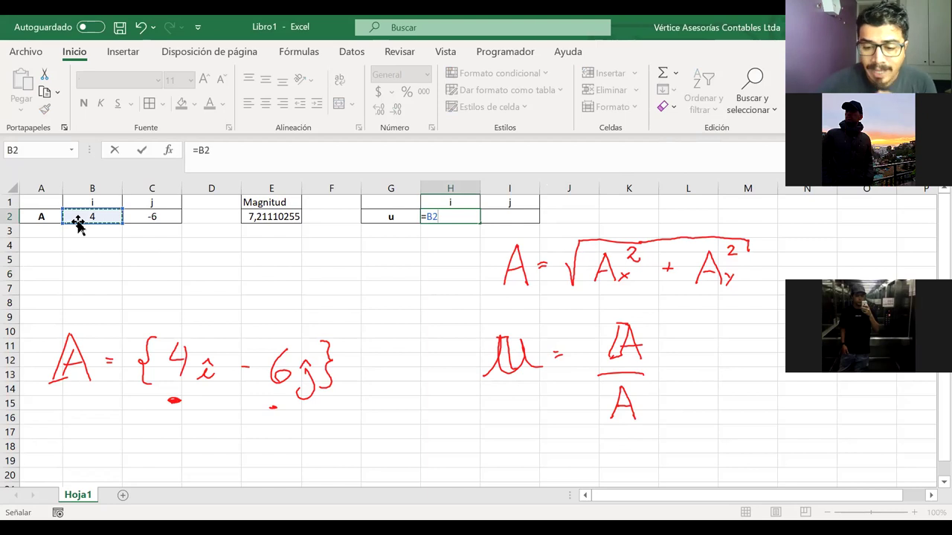
pyautogui.write('/')
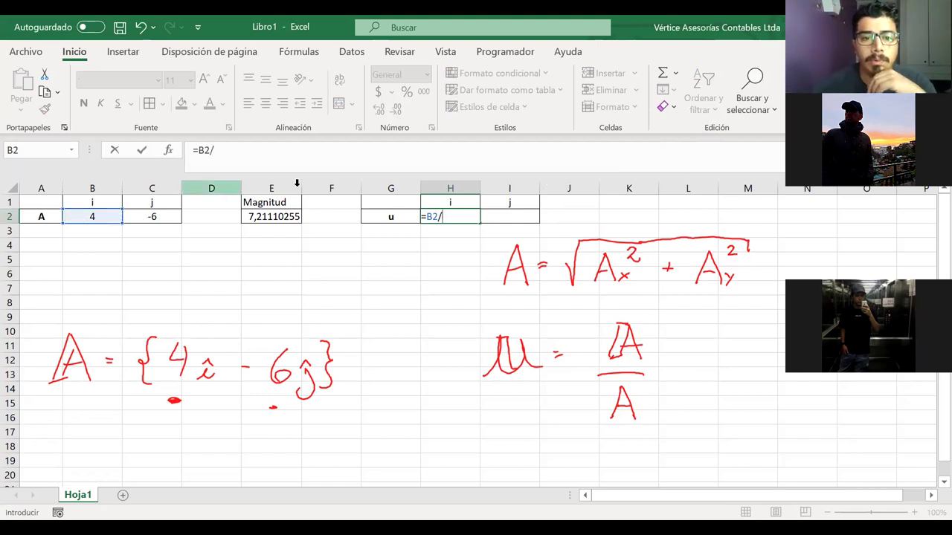
pyautogui.click(283, 216)
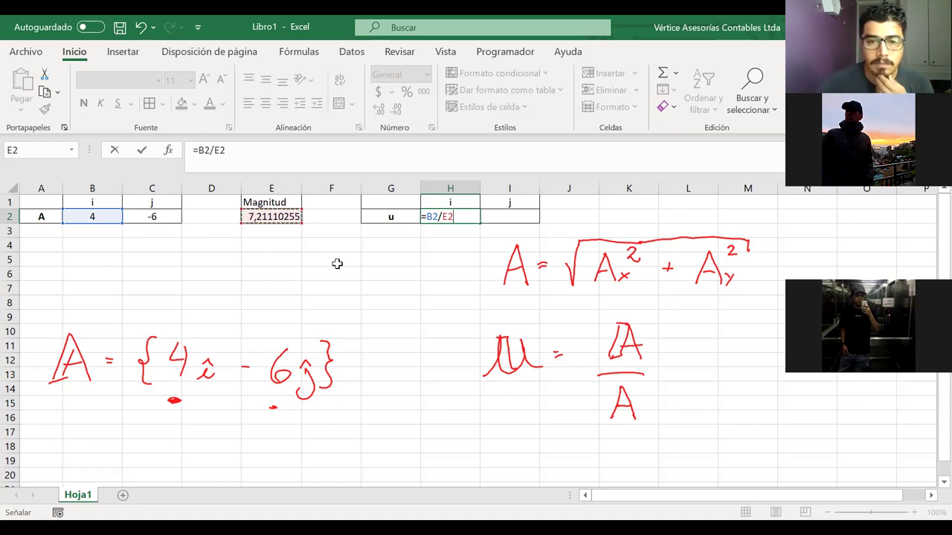
pyautogui.press('Return')
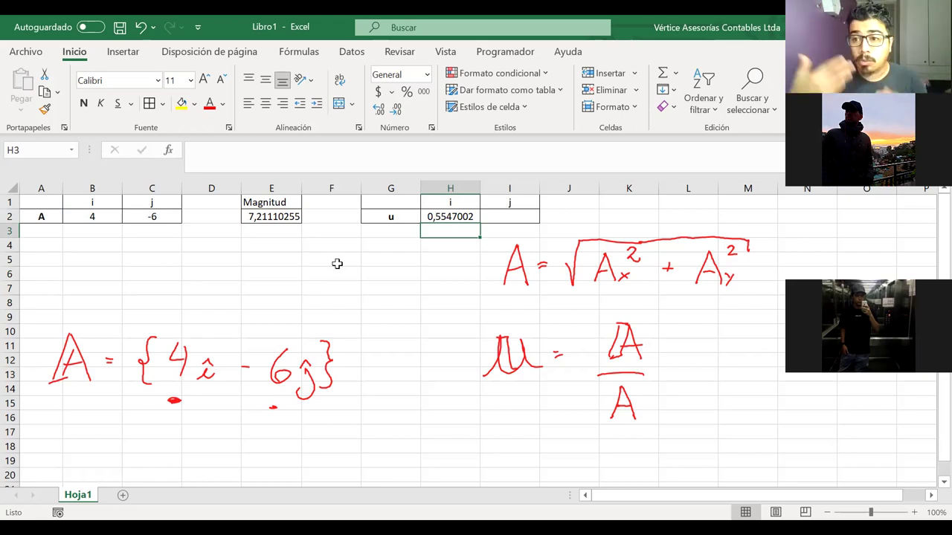
# Calculate the unit vector's j component in I2 with =C2/E2, dividing A's j component by its magnitude
pyautogui.click(493, 216)
pyautogui.write('=')
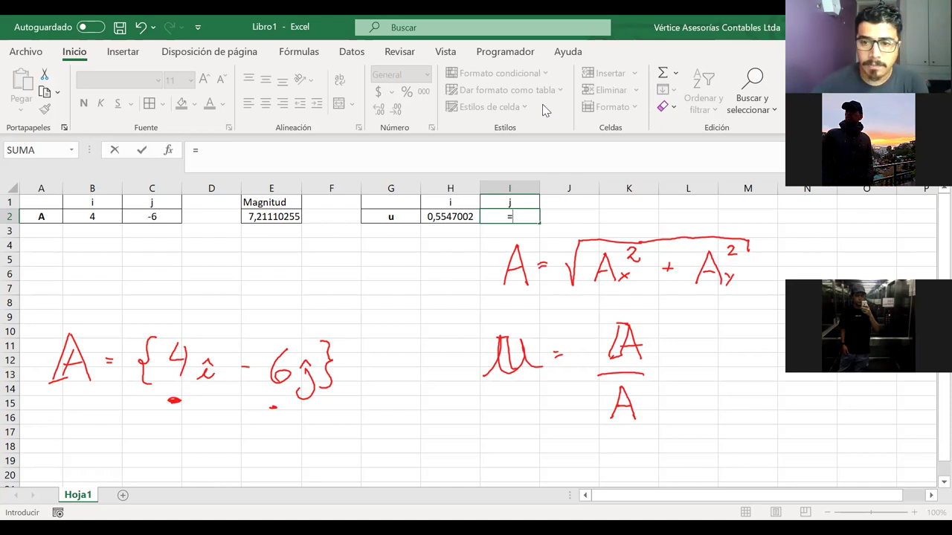
pyautogui.click(154, 216)
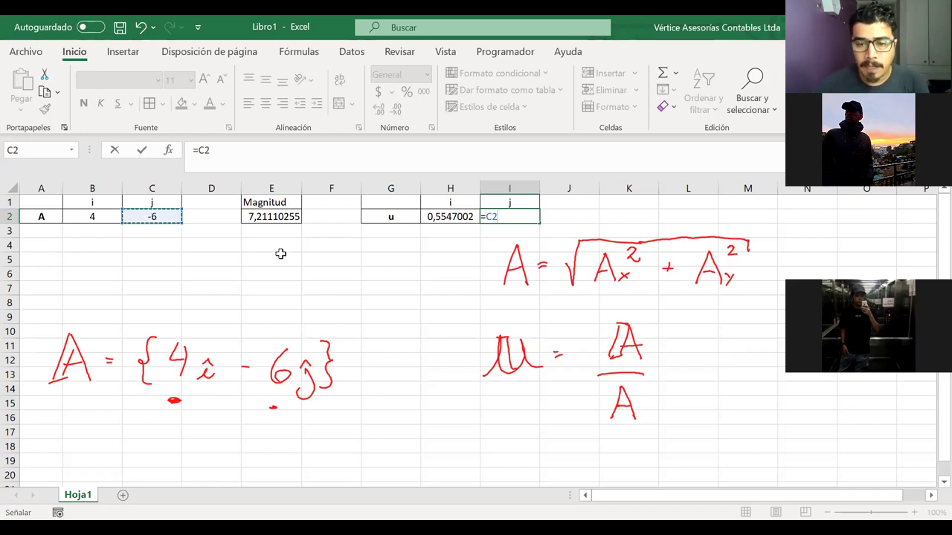
pyautogui.write('/')
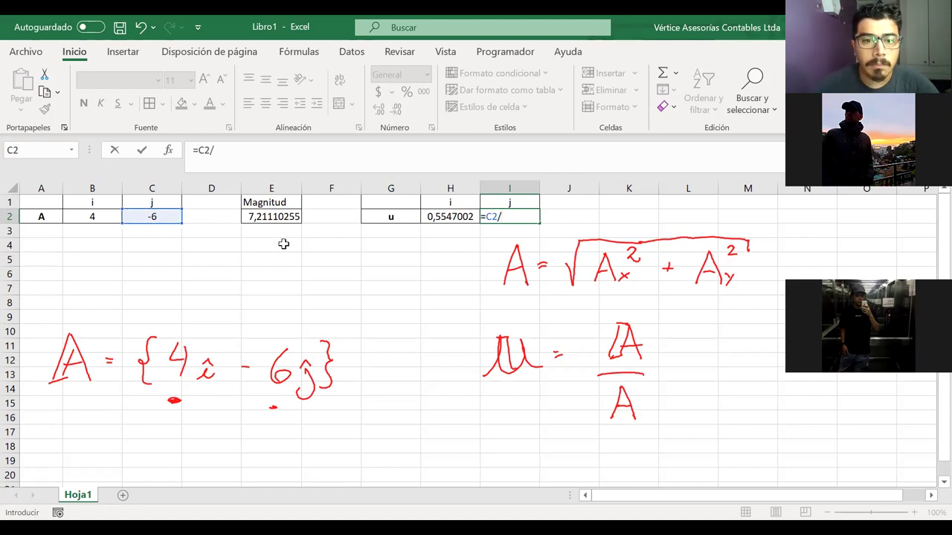
pyautogui.click(261, 214)
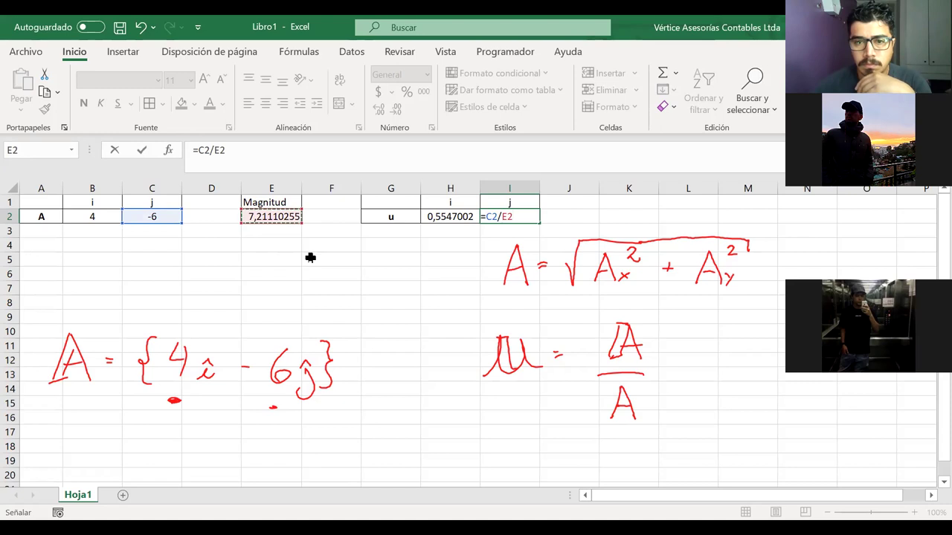
pyautogui.press('Return')
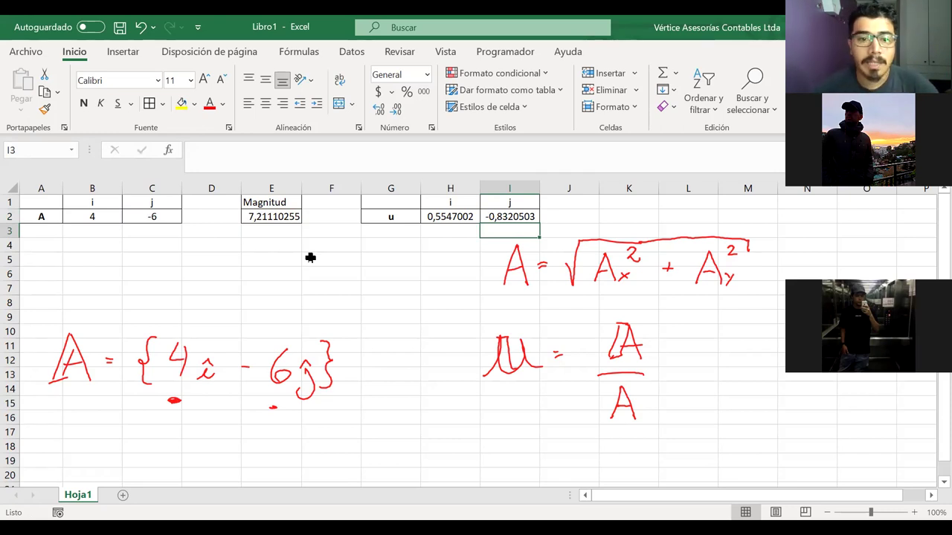
# Copy the Magnitud block E1:E2 to K1:K2 beside the unit vector table and clear the copied content of K2
pyautogui.click(266, 202)
pyautogui.moveTo(266, 202); pyautogui.dragTo(266, 211)
pyautogui.hotkey('ctrl', 'c')
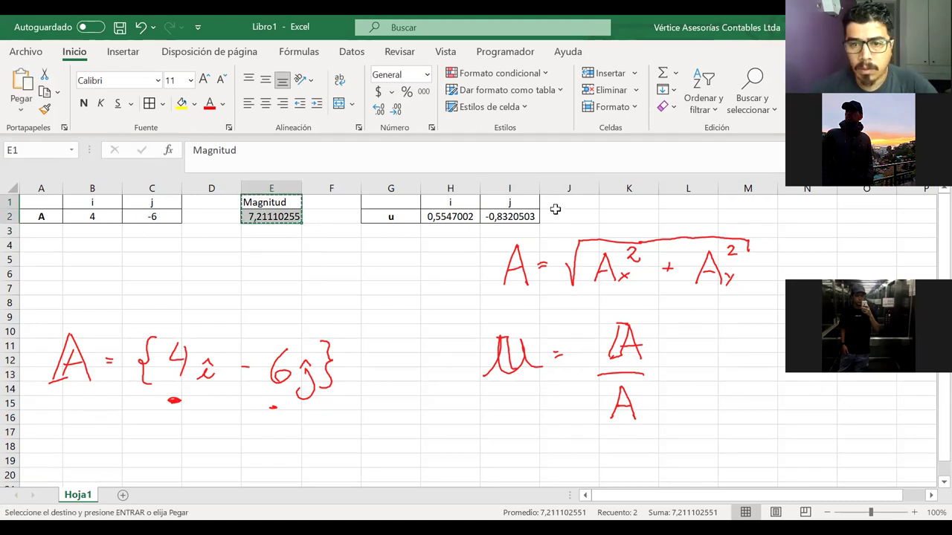
pyautogui.click(606, 203)
pyautogui.hotkey('ctrl', 'v')
pyautogui.click(608, 216)
pyautogui.press('Delete')
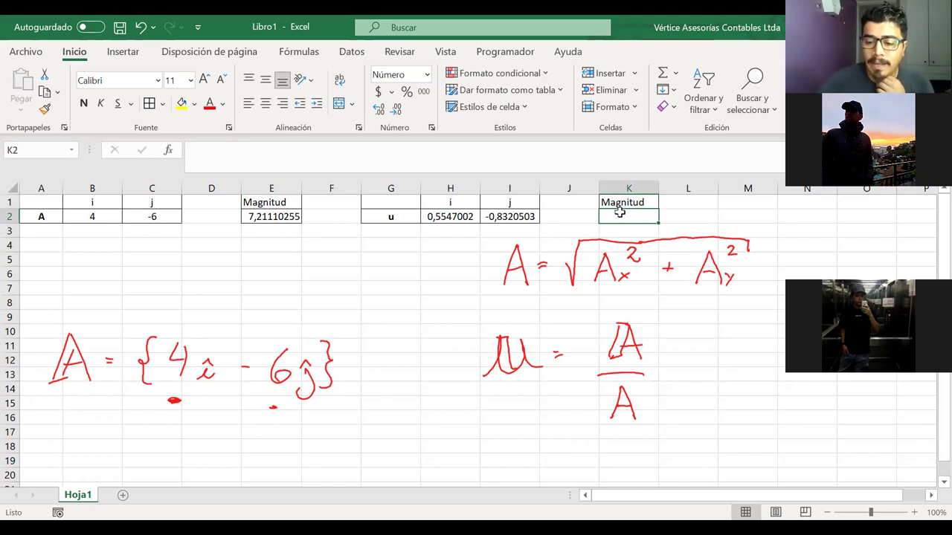
# Calculate the unit vector's magnitude in K2 with =RAIZ(H2^2+I2^2)
pyautogui.write('=')
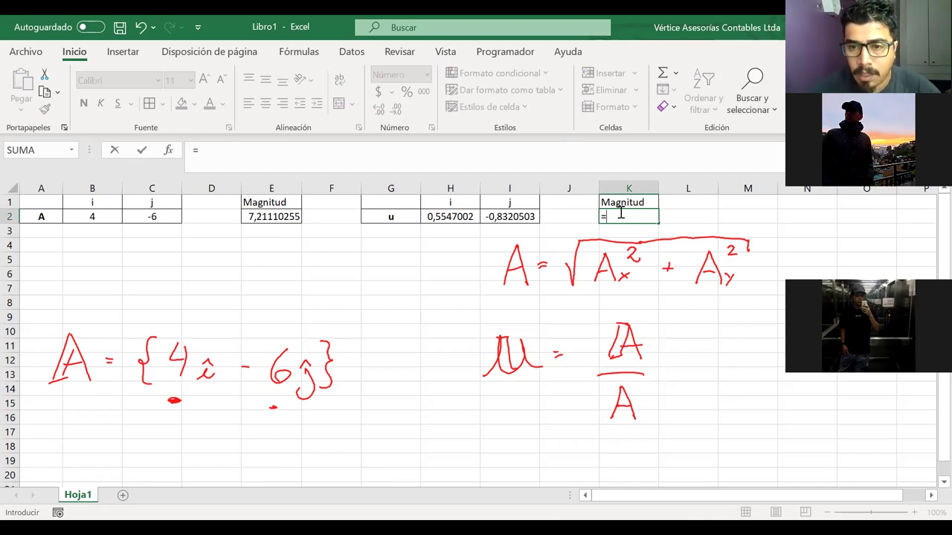
pyautogui.write('raix')
pyautogui.press('BackSpace')
pyautogui.write('z')
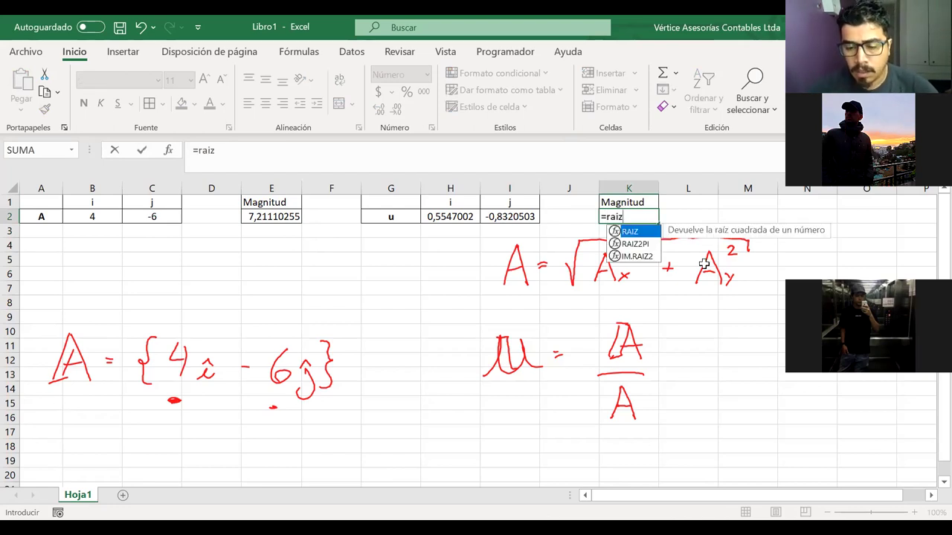
pyautogui.write('(')
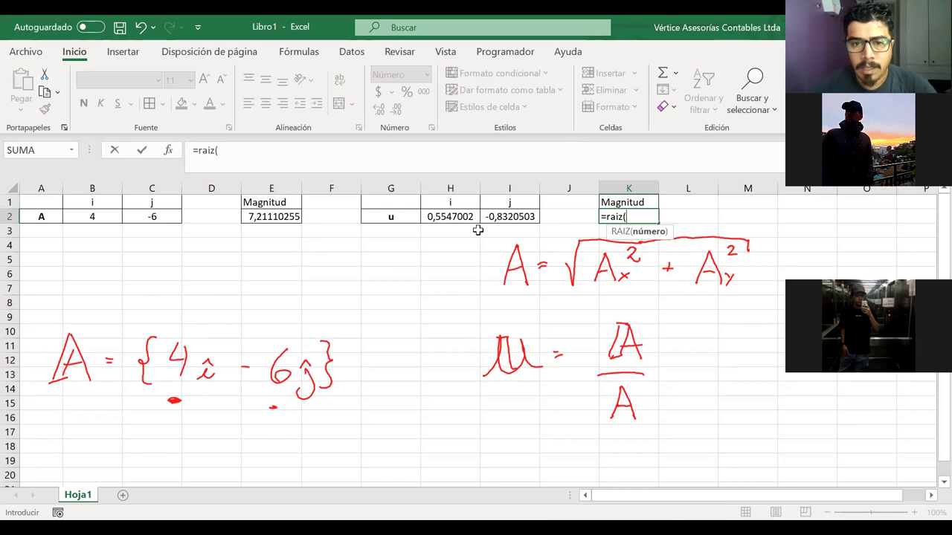
pyautogui.click(449, 217)
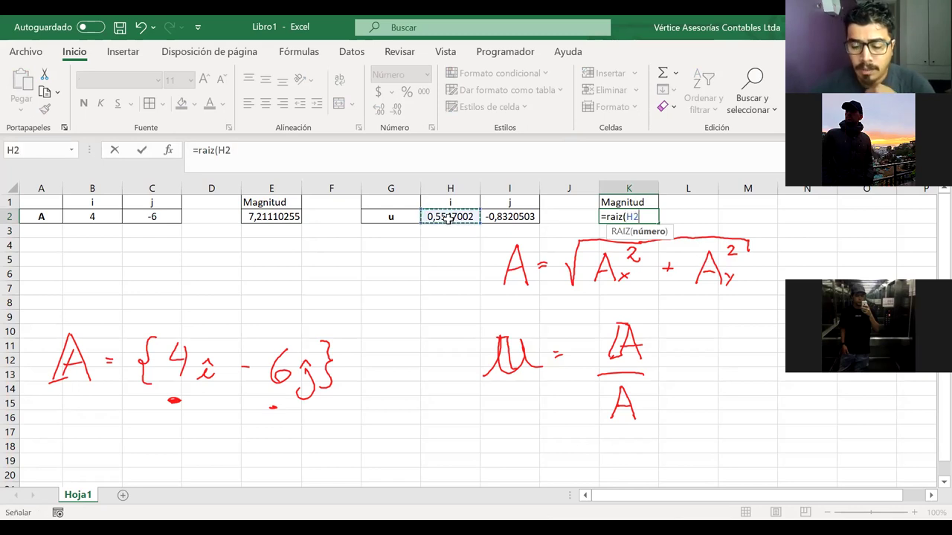
pyautogui.write('^')
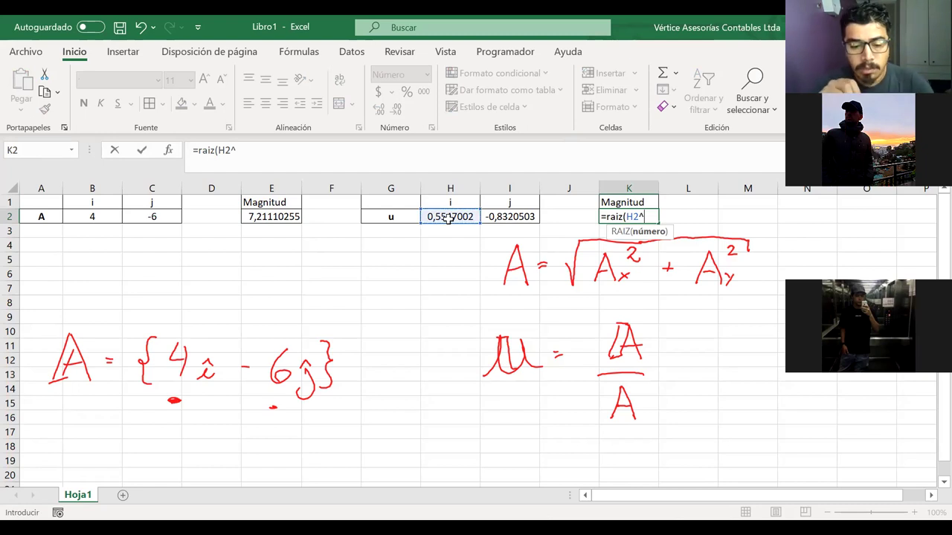
pyautogui.write('2+')
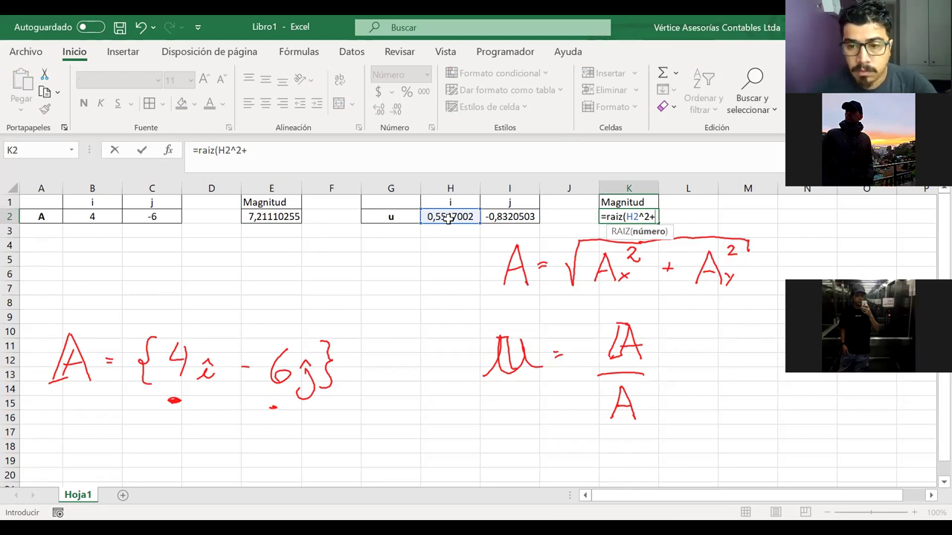
pyautogui.press('BackSpace')
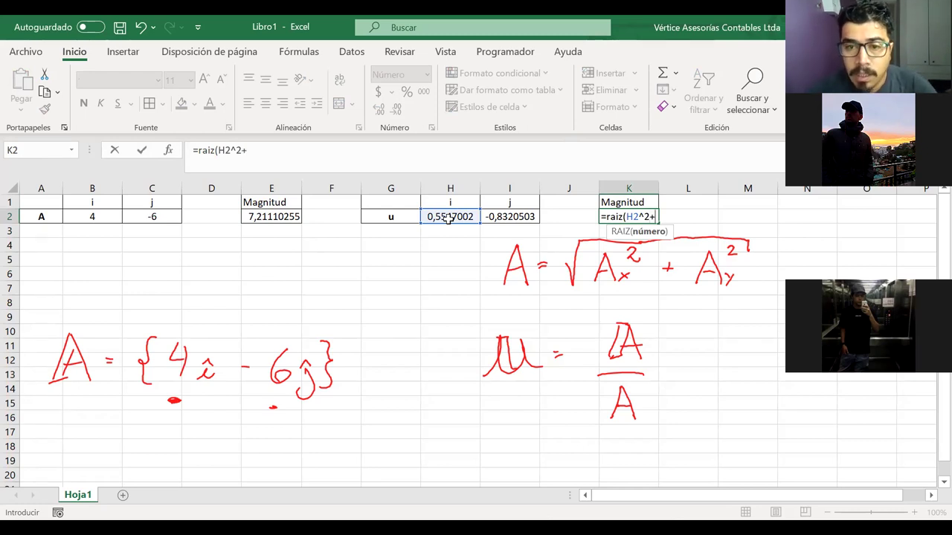
pyautogui.click(520, 216)
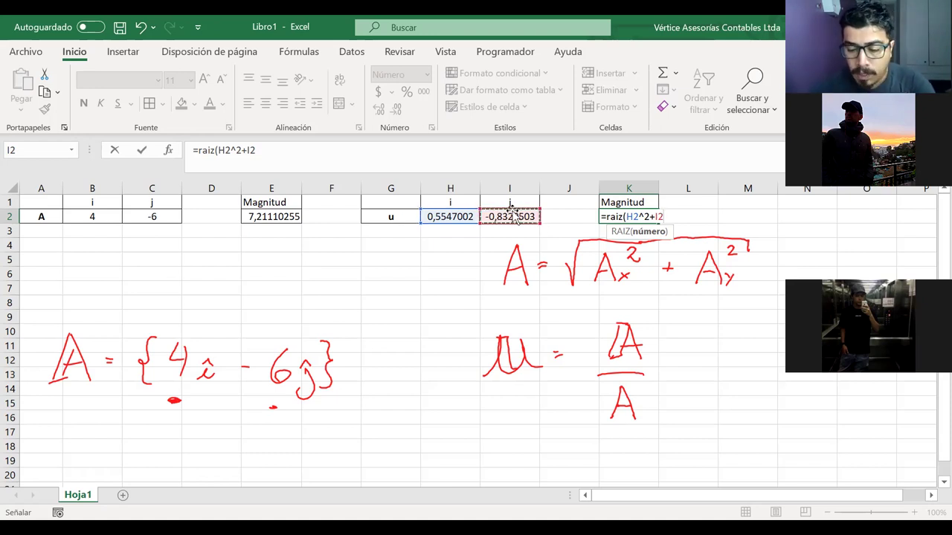
pyautogui.write('^2')
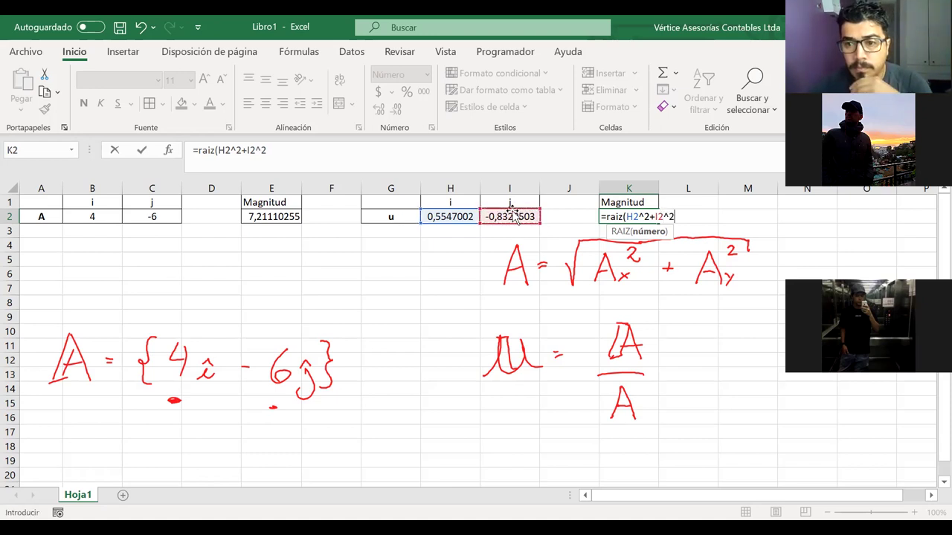
pyautogui.write(')')
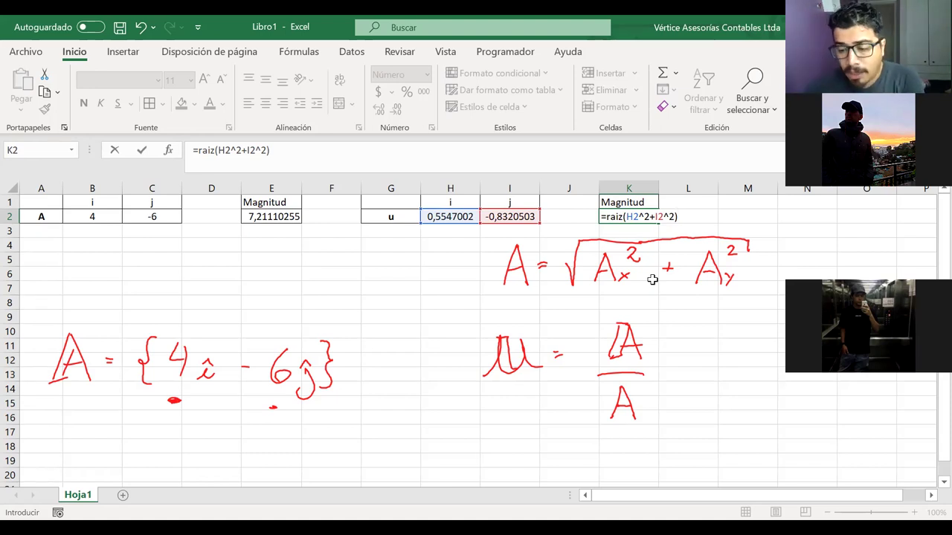
pyautogui.press('Return')
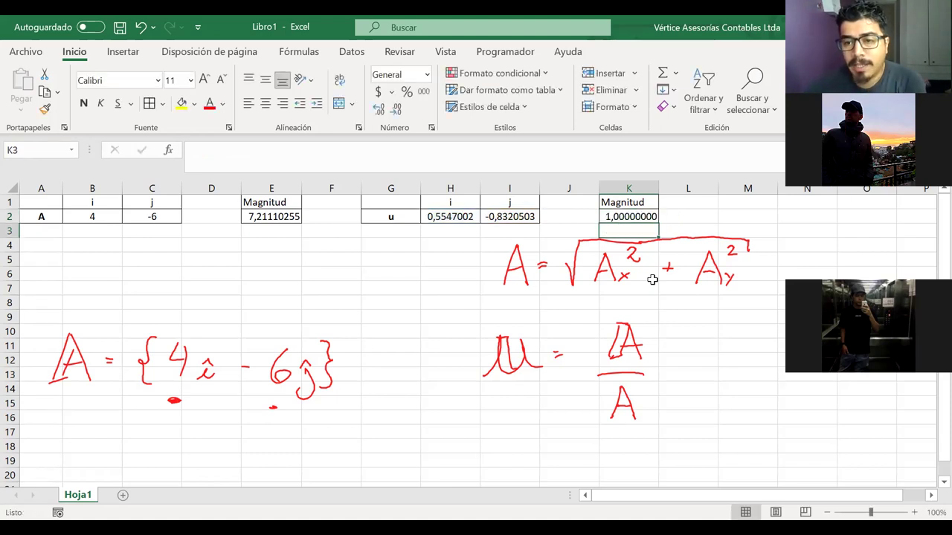
pyautogui.click(614, 219)
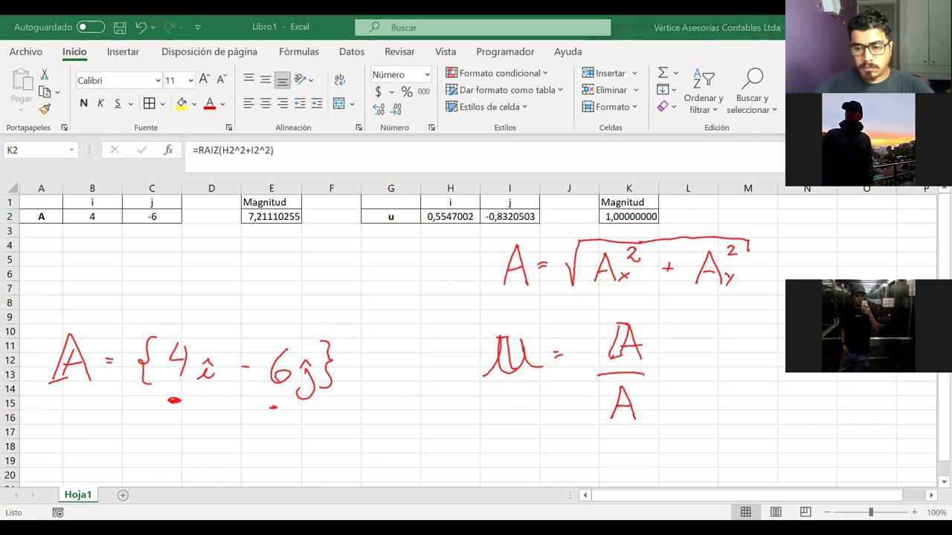
pyautogui.press('Escape')
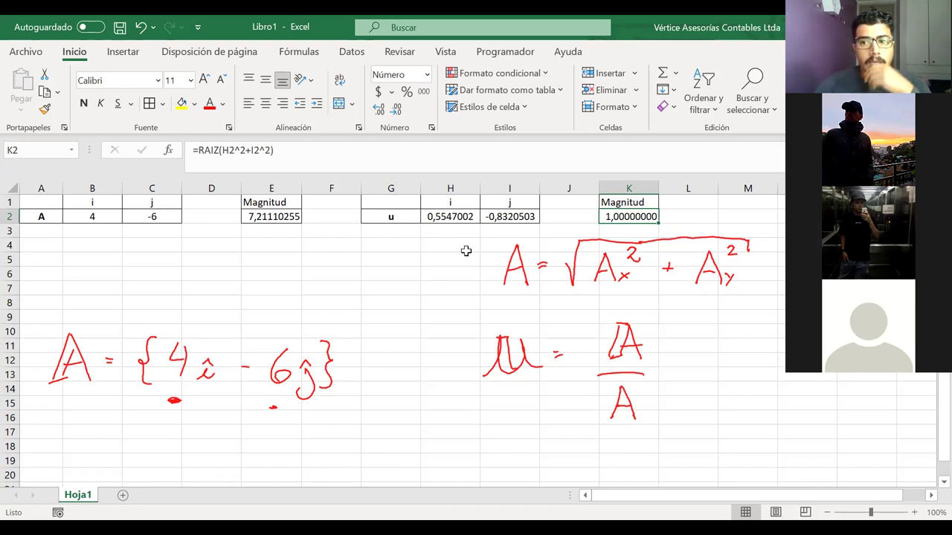
pyautogui.click(441, 218)
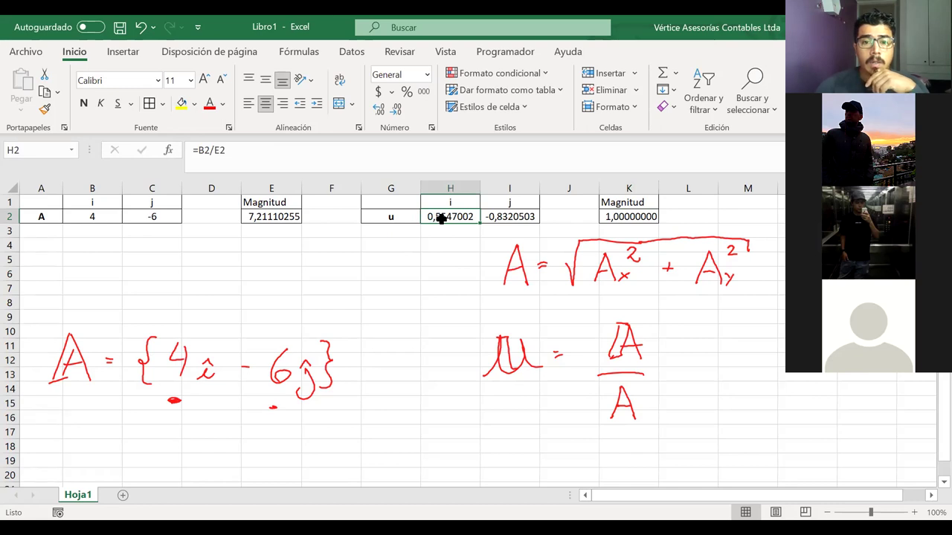
pyautogui.click(587, 314)
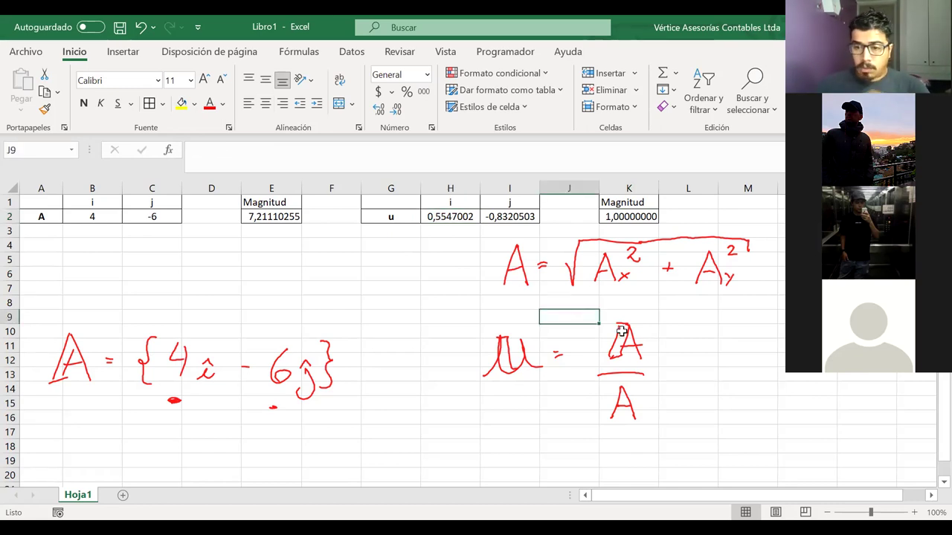
# Move the whole handwritten formula u = A/A left by a little over one column, making room on its right
pyautogui.click(115, 183)
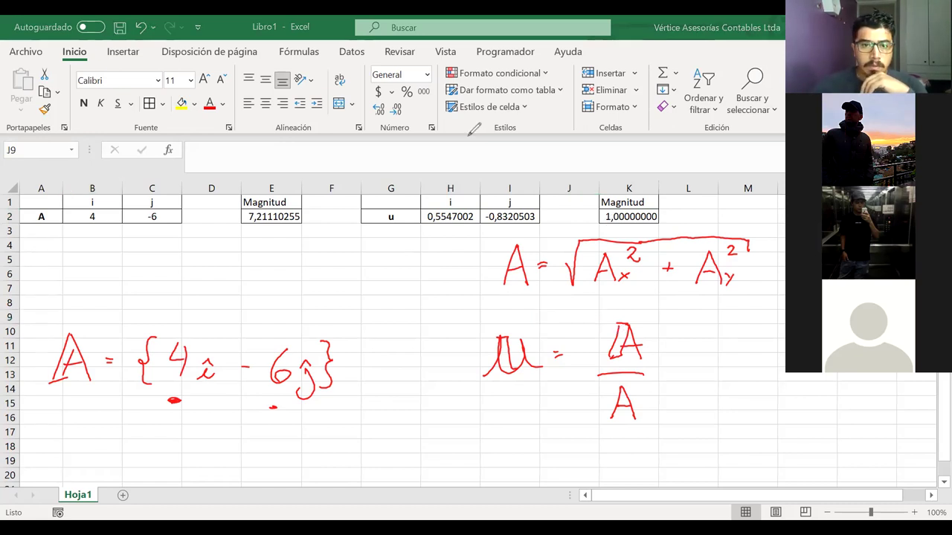
pyautogui.moveTo(476, 305); pyautogui.dragTo(673, 466)
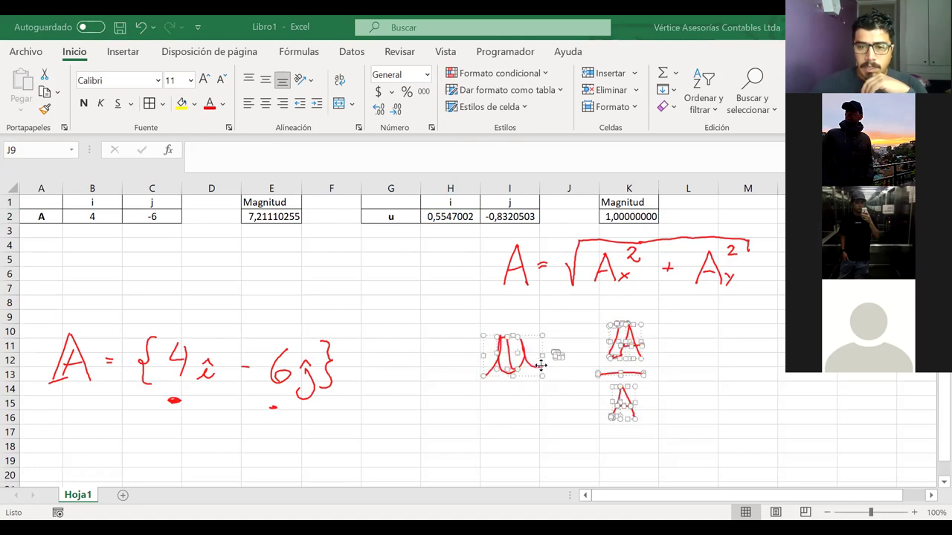
pyautogui.moveTo(533, 355); pyautogui.dragTo(463, 356)
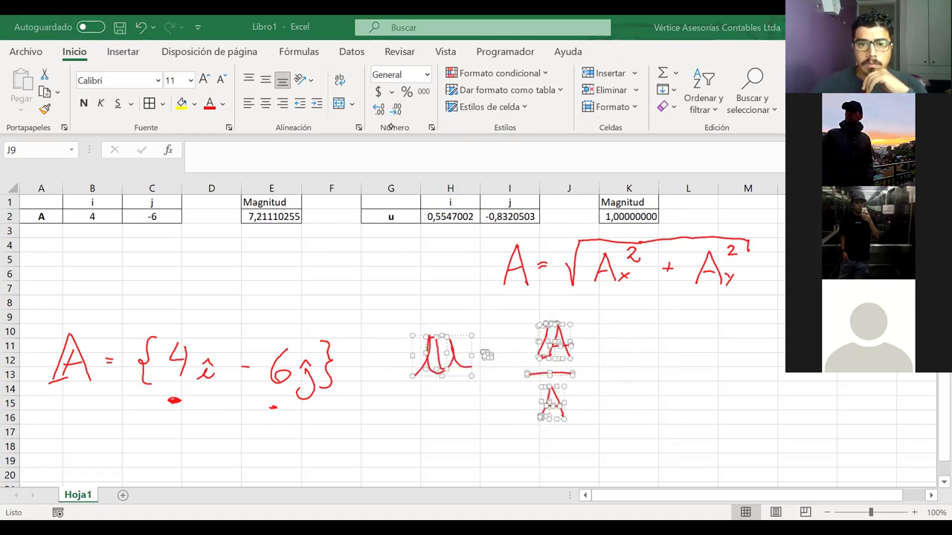
# Handwrite the expansion = (Ax i + Ay j)/A in red after the unit vector formula, with a long fraction bar above the magnitude A
pyautogui.moveTo(590, 368); pyautogui.dragTo(599, 367)
pyautogui.moveTo(591, 372); pyautogui.dragTo(600, 372)
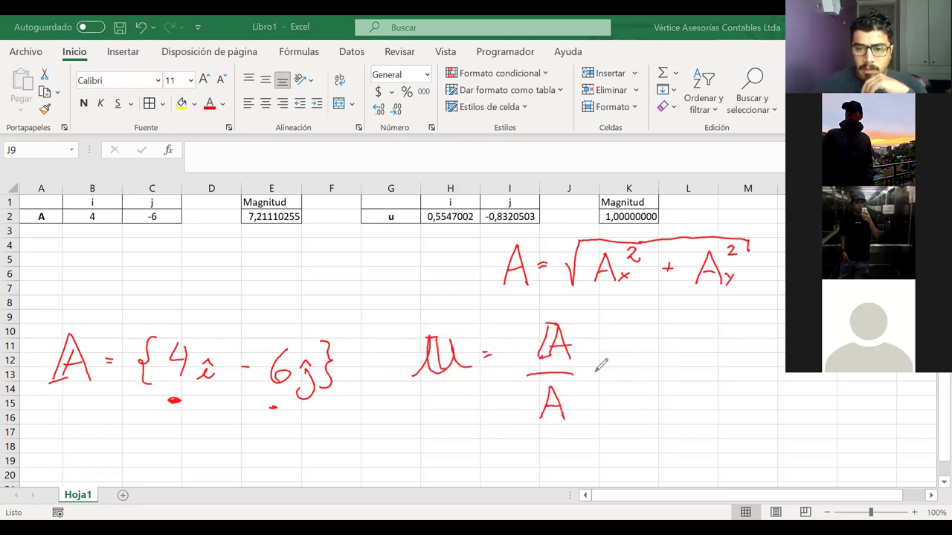
pyautogui.moveTo(644, 332); pyautogui.dragTo(632, 363)
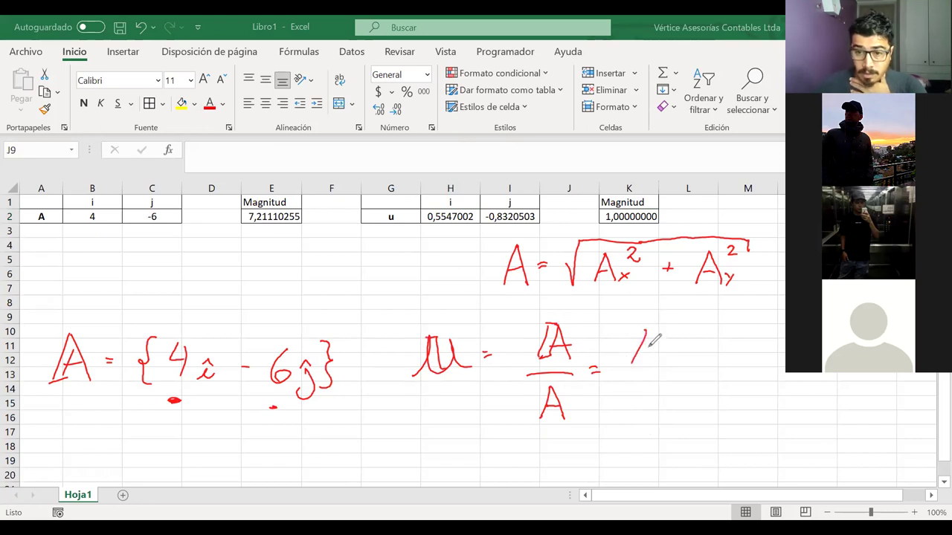
pyautogui.moveTo(645, 330); pyautogui.dragTo(657, 366)
pyautogui.moveTo(637, 348); pyautogui.dragTo(653, 347)
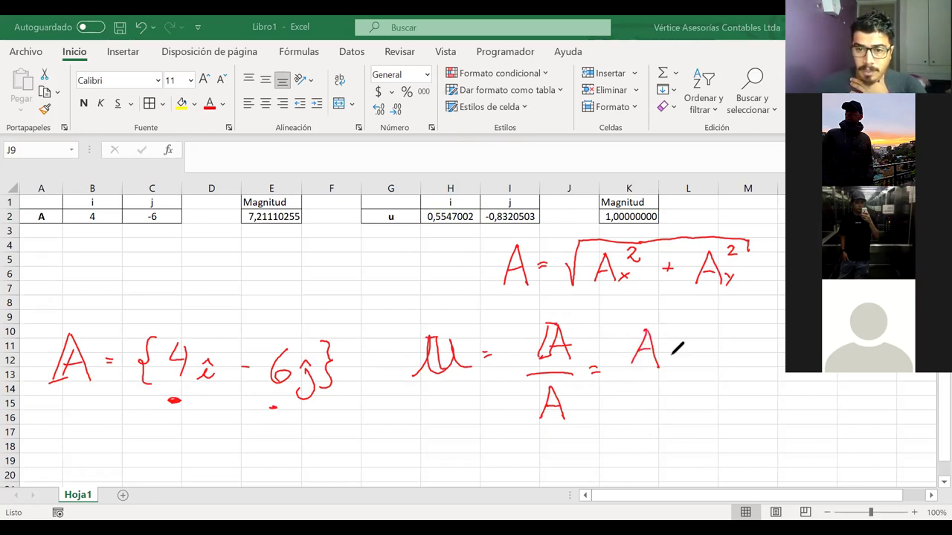
pyautogui.moveTo(665, 351)
pyautogui.mouseDown()
pyautogui.moveTo(674, 365)
pyautogui.moveTo(664, 364)
pyautogui.moveTo(697, 362)
pyautogui.moveTo(701, 343)
pyautogui.moveTo(725, 353)
pyautogui.mouseUp()
pyautogui.moveTo(720, 347)
pyautogui.mouseDown()
pyautogui.moveTo(720, 360)
pyautogui.moveTo(767, 366)
pyautogui.mouseUp()
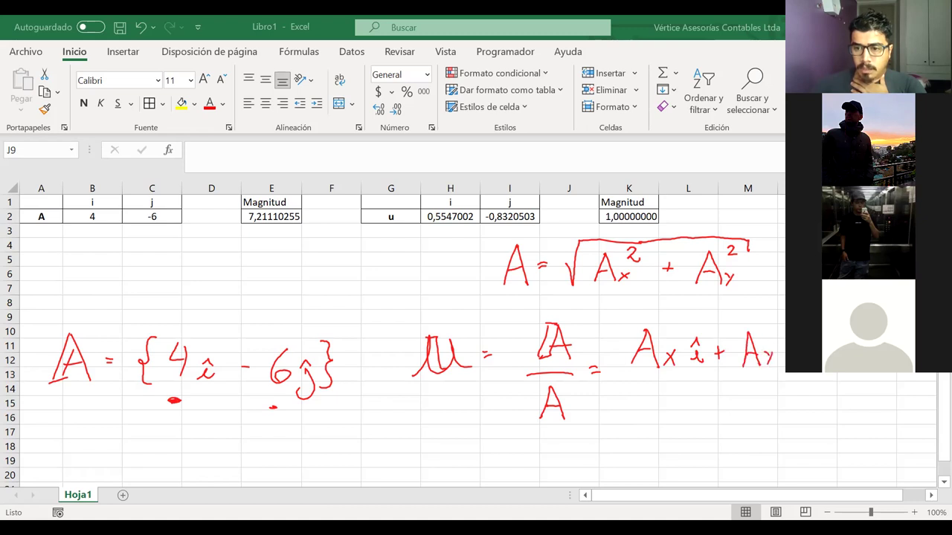
pyautogui.moveTo(639, 380); pyautogui.dragTo(800, 376)
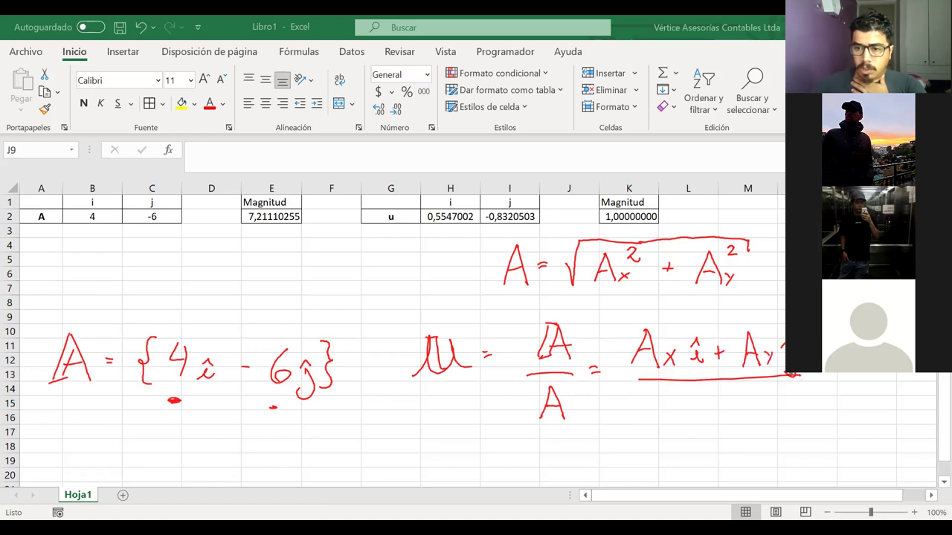
pyautogui.moveTo(713, 393)
pyautogui.mouseDown()
pyautogui.moveTo(730, 420)
pyautogui.moveTo(726, 407)
pyautogui.mouseUp()
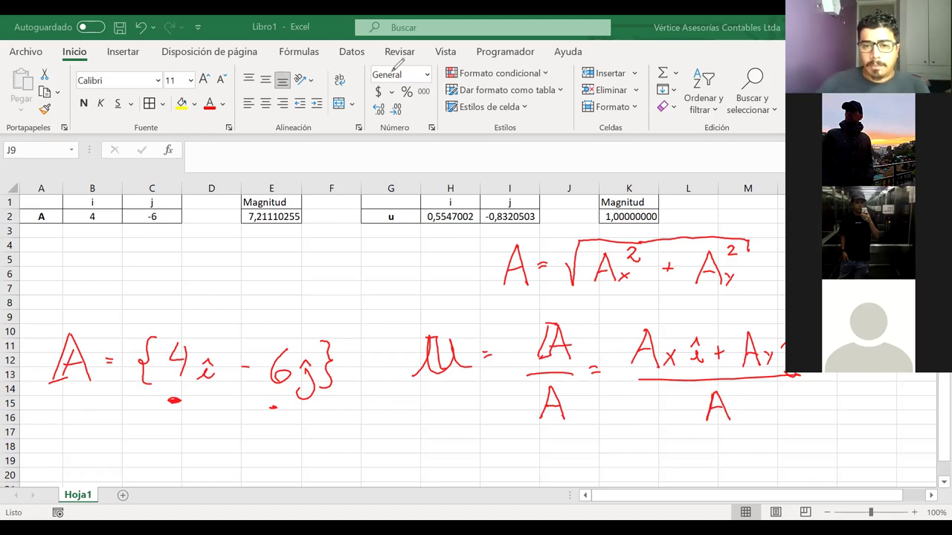
# Erase the handwritten magnitude formula and move the unit vector formula up into its place, narrowed to span columns H to M
pyautogui.moveTo(505, 261)
pyautogui.mouseDown()
pyautogui.moveTo(624, 275)
pyautogui.moveTo(713, 268)
pyautogui.moveTo(747, 242)
pyautogui.mouseUp()
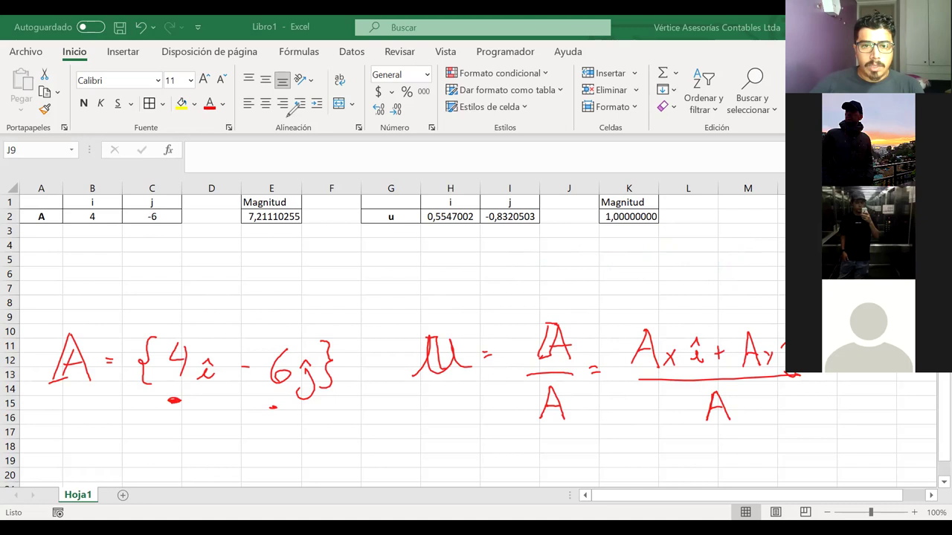
pyautogui.moveTo(386, 264); pyautogui.dragTo(852, 473)
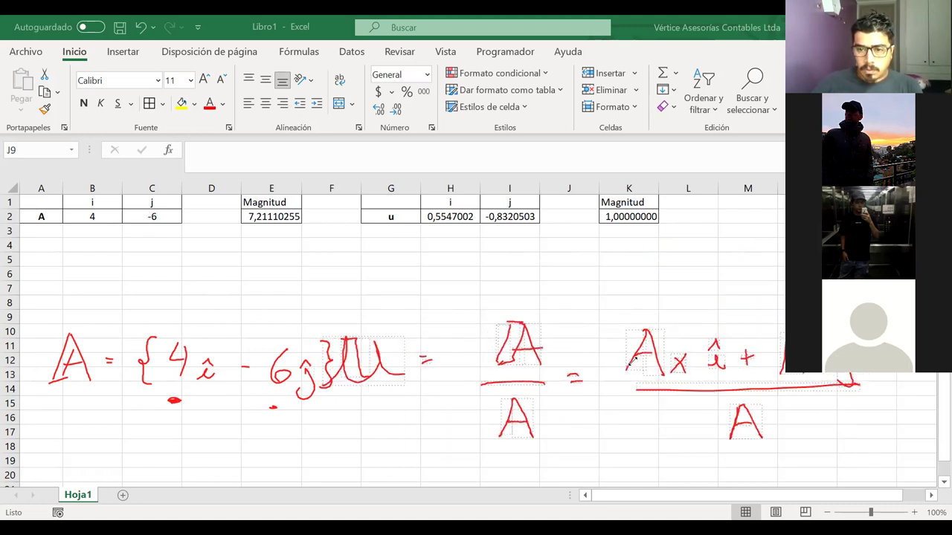
pyautogui.moveTo(639, 340); pyautogui.dragTo(618, 269)
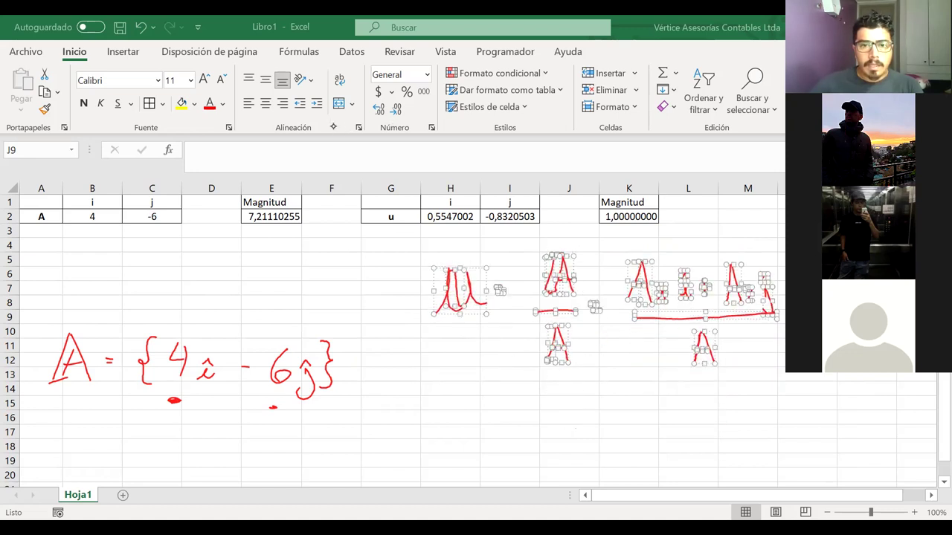
pyautogui.press('Escape')
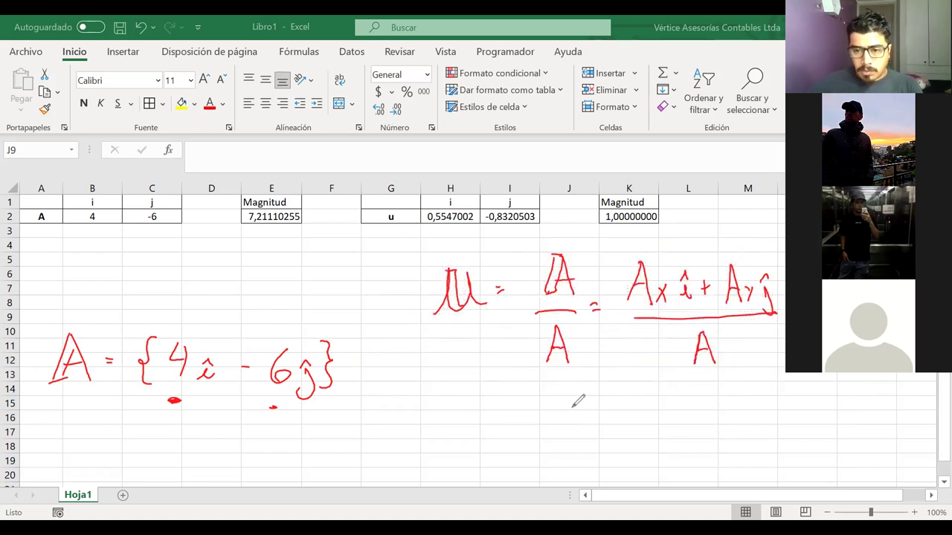
# Handwrite the component form u = (Ax/A) i + (Ay/A) j in red below the expanded unit vector formula
pyautogui.moveTo(476, 423)
pyautogui.mouseDown()
pyautogui.moveTo(524, 419)
pyautogui.moveTo(551, 403)
pyautogui.mouseUp()
pyautogui.moveTo(542, 408)
pyautogui.mouseDown()
pyautogui.moveTo(612, 384)
pyautogui.moveTo(642, 408)
pyautogui.moveTo(610, 446)
pyautogui.moveTo(627, 437)
pyautogui.mouseUp()
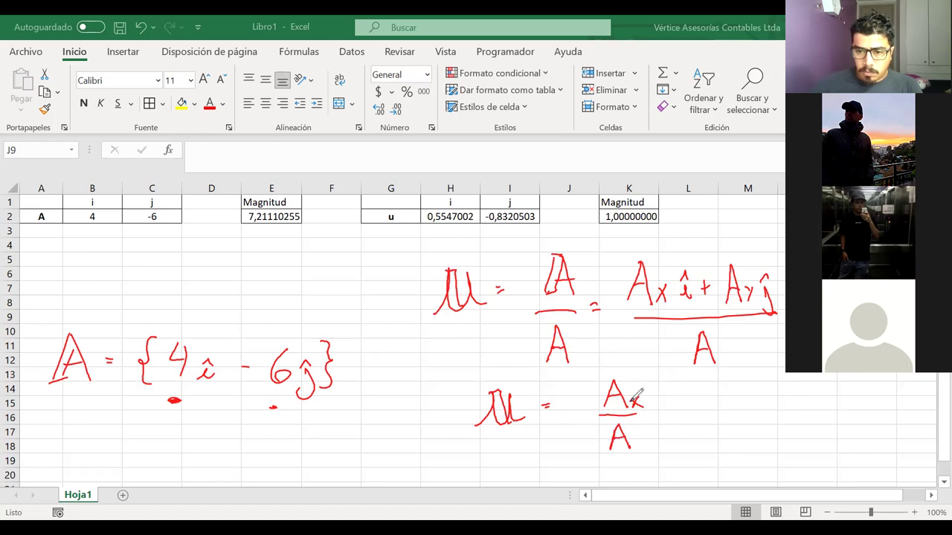
pyautogui.moveTo(664, 396)
pyautogui.mouseDown()
pyautogui.moveTo(672, 408)
pyautogui.moveTo(673, 390)
pyautogui.moveTo(711, 425)
pyautogui.moveTo(751, 388)
pyautogui.moveTo(757, 413)
pyautogui.moveTo(768, 403)
pyautogui.moveTo(765, 452)
pyautogui.mouseUp()
pyautogui.moveTo(748, 443); pyautogui.dragTo(763, 441)
pyautogui.moveTo(792, 399); pyautogui.dragTo(788, 426)
pyautogui.moveTo(789, 396); pyautogui.dragTo(795, 389)
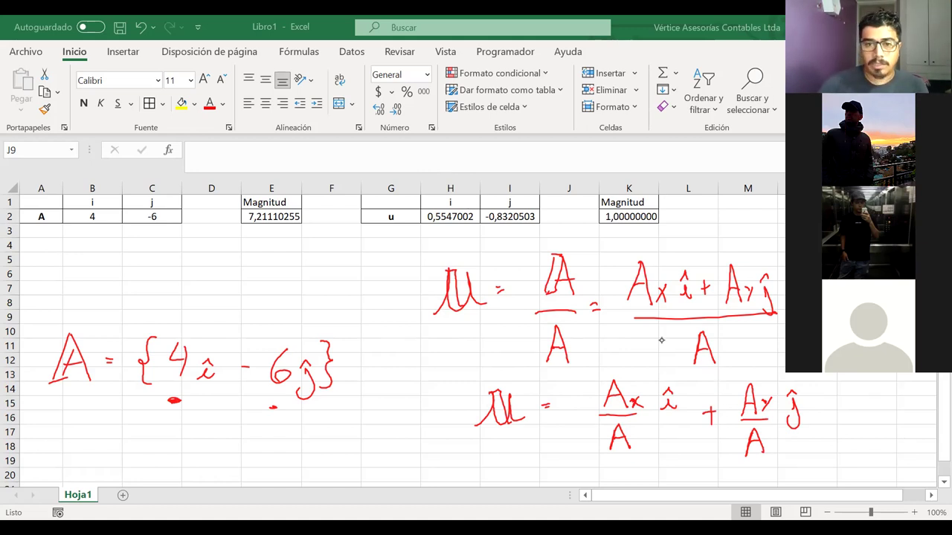
# Show the formula in H2 and circle its first operand in red: column B, row 2, the 4 in B2 and the handwritten 4
pyautogui.click(449, 217)
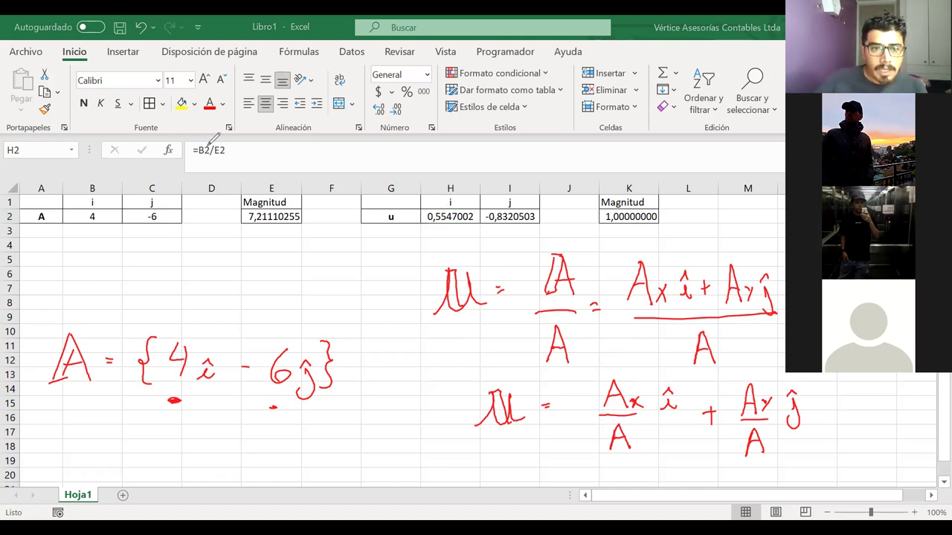
pyautogui.moveTo(97, 182); pyautogui.dragTo(96, 183)
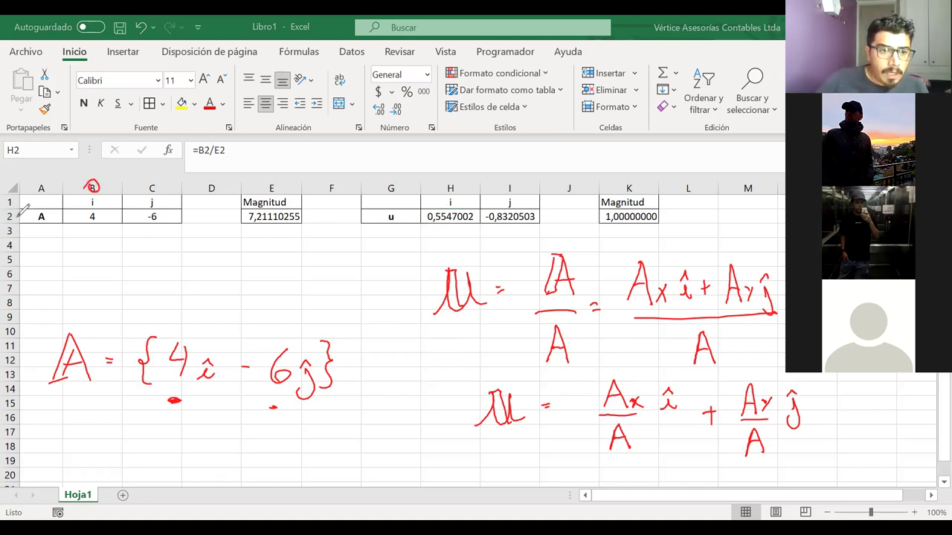
pyautogui.moveTo(13, 210); pyautogui.dragTo(11, 222)
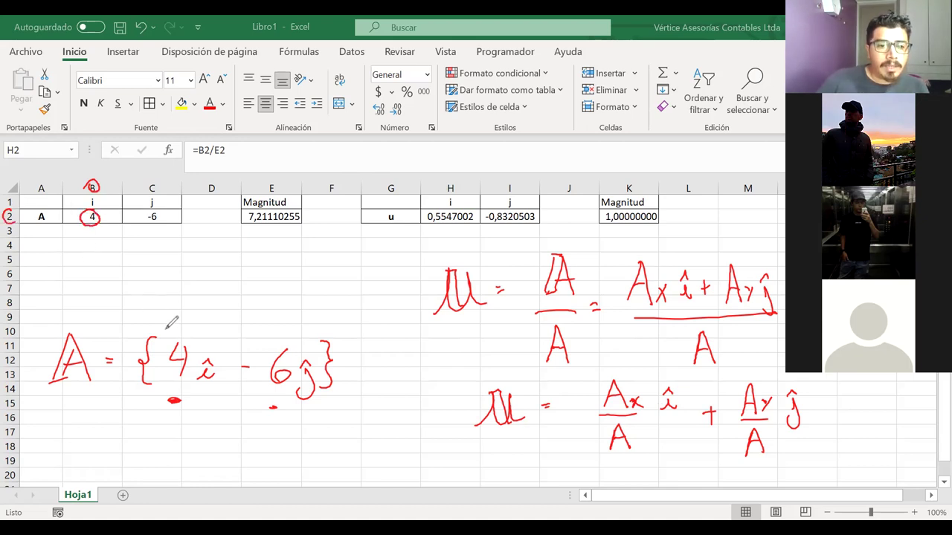
pyautogui.moveTo(171, 333); pyautogui.dragTo(173, 391)
pyautogui.moveTo(195, 328); pyautogui.dragTo(187, 327)
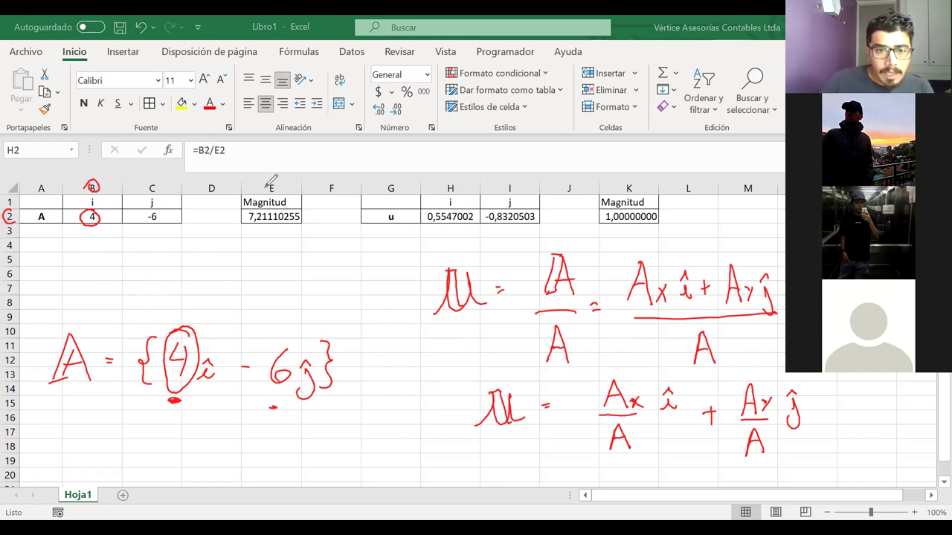
# Mark the divisor in red by circling column E, underlining the magnitude in E2 and circling the handwritten denominator A, and circle the result in H2
pyautogui.moveTo(266, 188); pyautogui.dragTo(268, 183)
pyautogui.moveTo(251, 228); pyautogui.dragTo(273, 226)
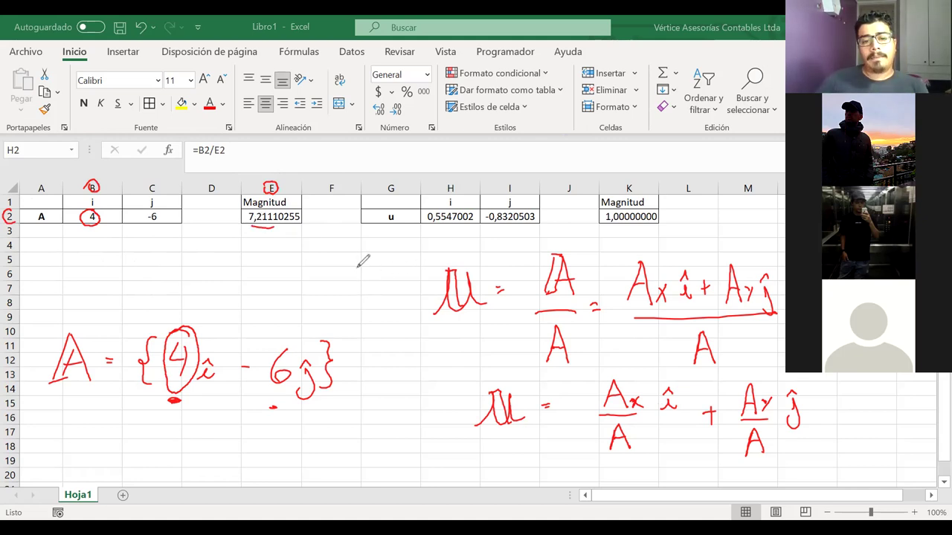
pyautogui.moveTo(549, 318)
pyautogui.mouseDown()
pyautogui.moveTo(576, 316)
pyautogui.moveTo(525, 353)
pyautogui.moveTo(576, 316)
pyautogui.mouseUp()
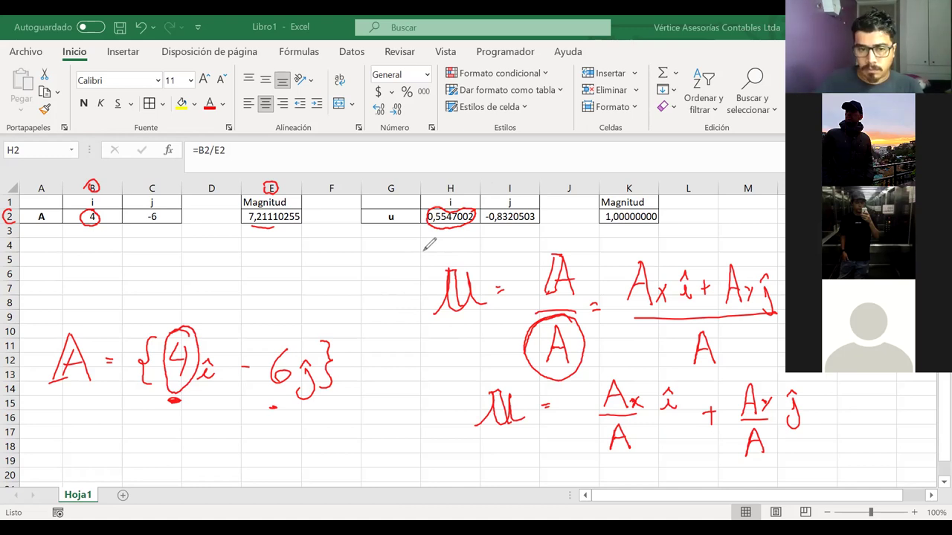
# Illustrate the j component by circling I2 and C2 and handwriting the fraction -6/7,21110255, ringed with an arrow towards the unit vector's components
pyautogui.moveTo(488, 211)
pyautogui.mouseDown()
pyautogui.moveTo(527, 208)
pyautogui.moveTo(534, 218)
pyautogui.mouseUp()
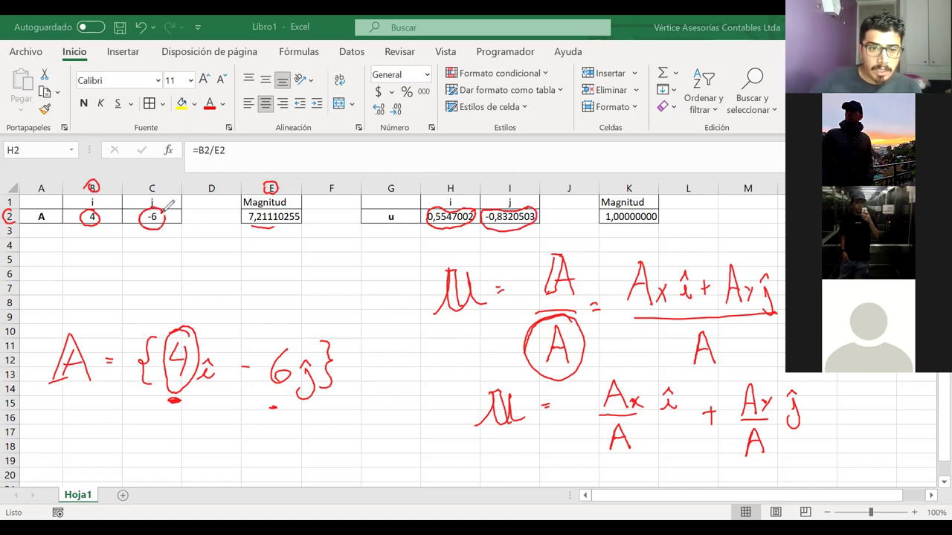
pyautogui.moveTo(193, 255); pyautogui.dragTo(205, 255)
pyautogui.moveTo(226, 247)
pyautogui.mouseDown()
pyautogui.moveTo(217, 258)
pyautogui.moveTo(249, 266)
pyautogui.mouseUp()
pyautogui.moveTo(208, 287)
pyautogui.mouseDown()
pyautogui.moveTo(220, 284)
pyautogui.moveTo(215, 299)
pyautogui.mouseUp()
pyautogui.moveTo(225, 294); pyautogui.dragTo(294, 274)
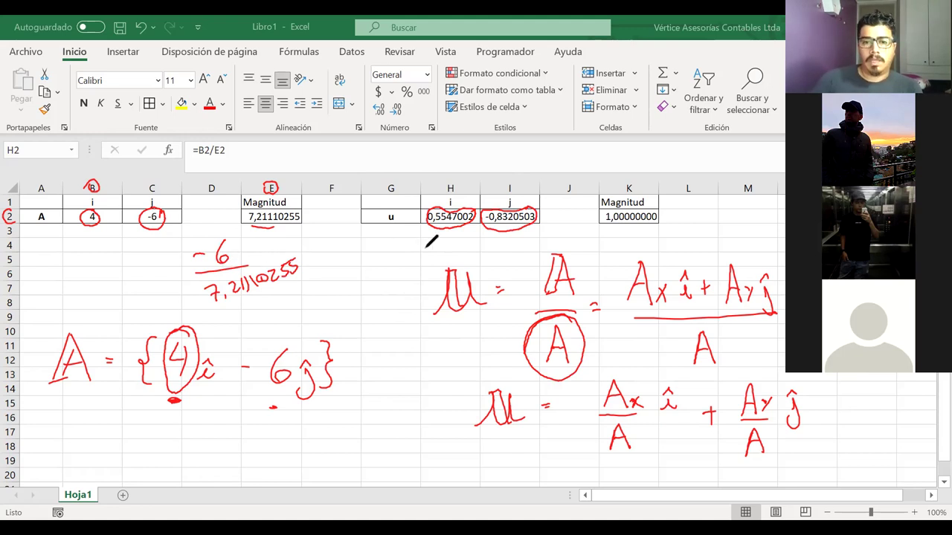
pyautogui.moveTo(292, 229)
pyautogui.mouseDown()
pyautogui.moveTo(185, 299)
pyautogui.moveTo(313, 247)
pyautogui.moveTo(375, 262)
pyautogui.moveTo(467, 237)
pyautogui.moveTo(470, 244)
pyautogui.mouseUp()
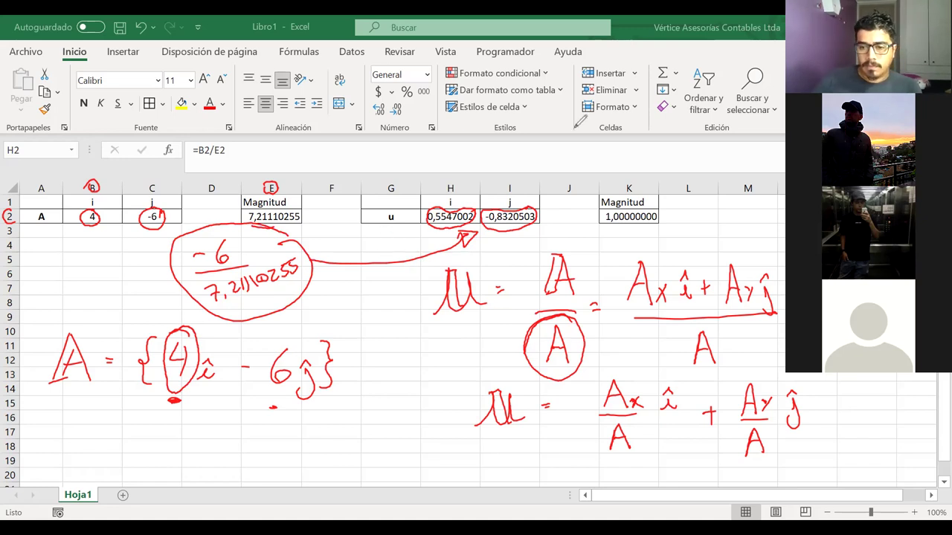
# Clear all handwritten annotations from the worksheet and stop sharing the screen in the meeting
pyautogui.press('e')
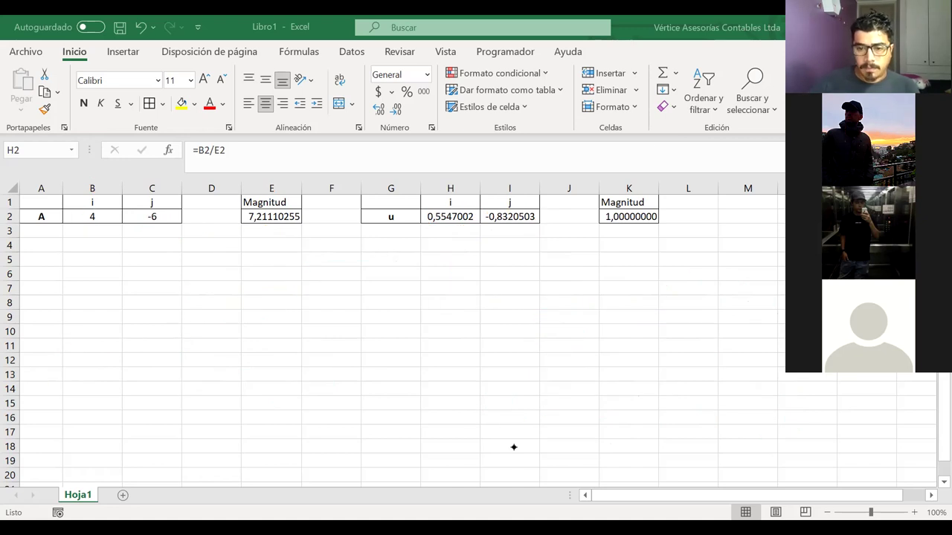
pyautogui.hotkey('alt', 's')
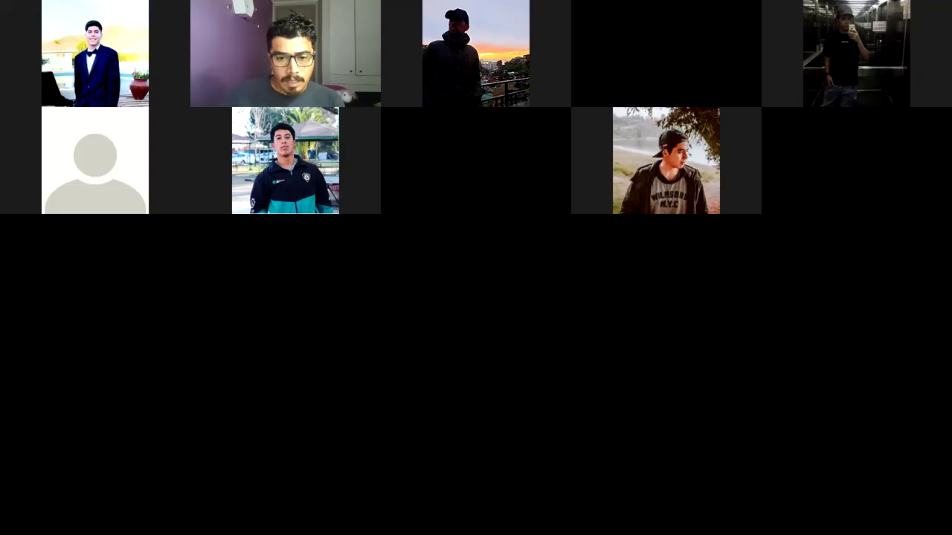